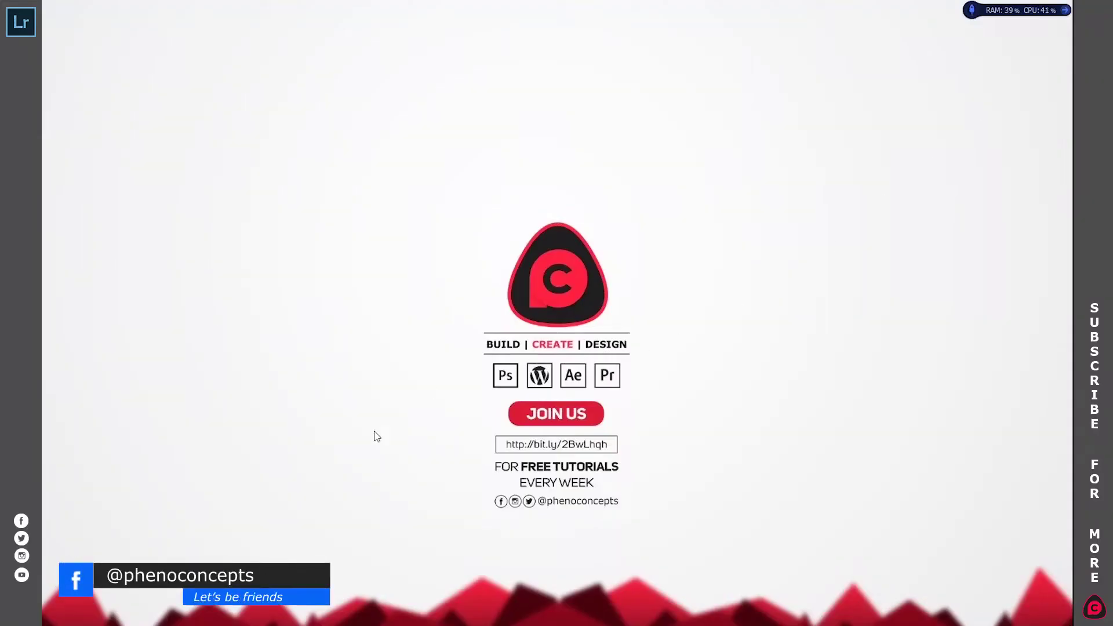
Restore the Lightroom Catalog window to show the empty Library with 0 photos.
left_click(299, 562)
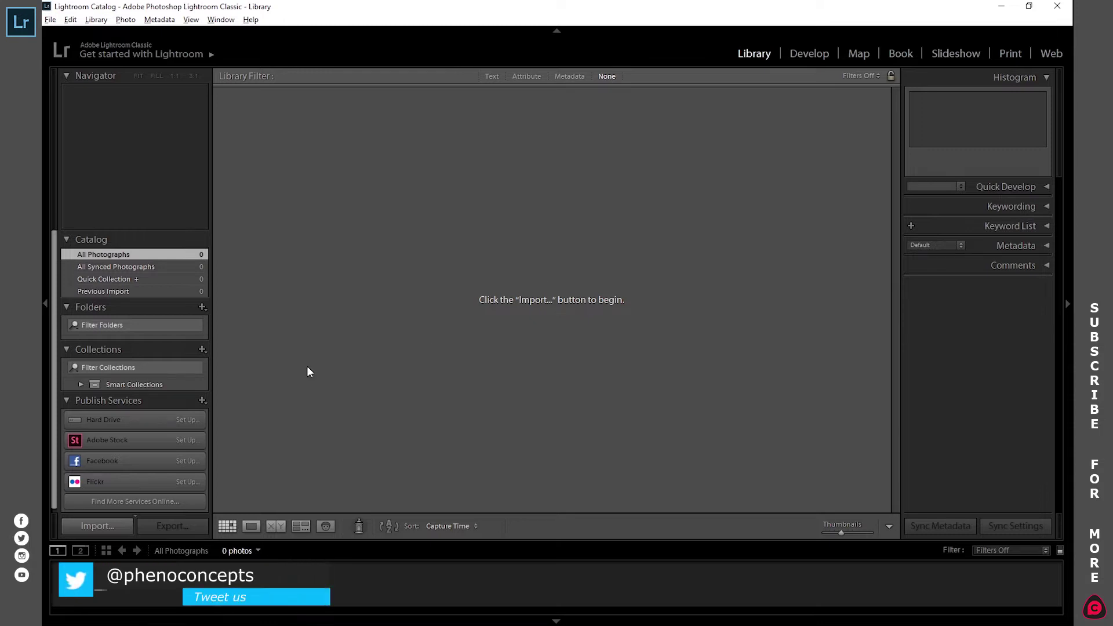
Drag _MG_6499 from the Export folder in File Explorer onto Lightroom to start an import.
key("alt+Tab")
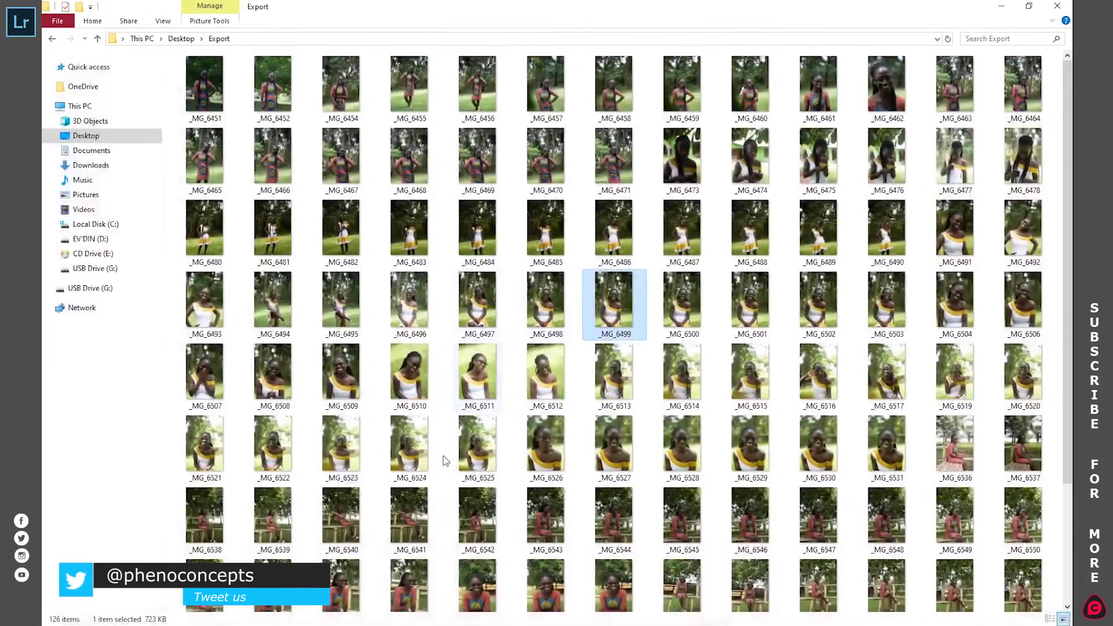
left_click_drag(616, 298, 531, 303)
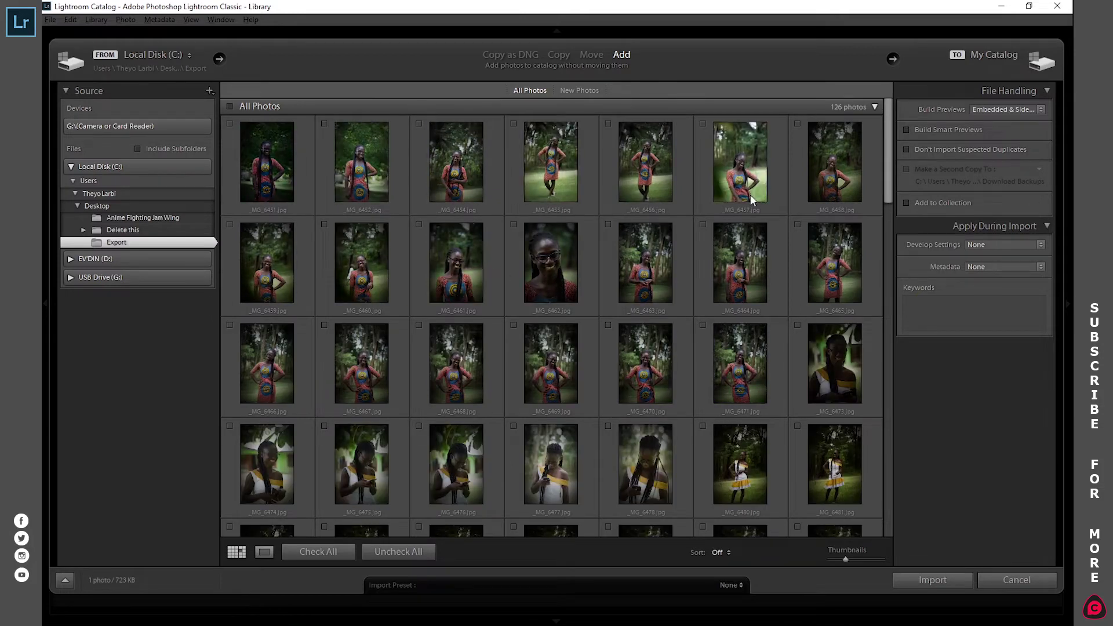
Confirm _MG_6499 is checked in the Import grid and import it as the catalog's only photo.
scroll(598, 332, "down", 6)
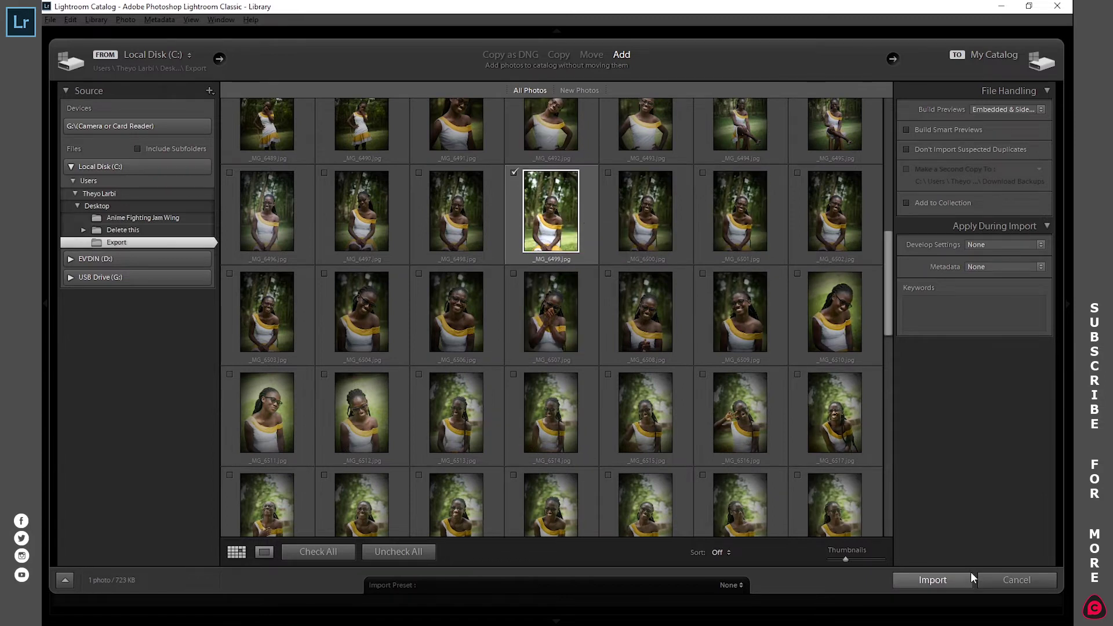
left_click(923, 579)
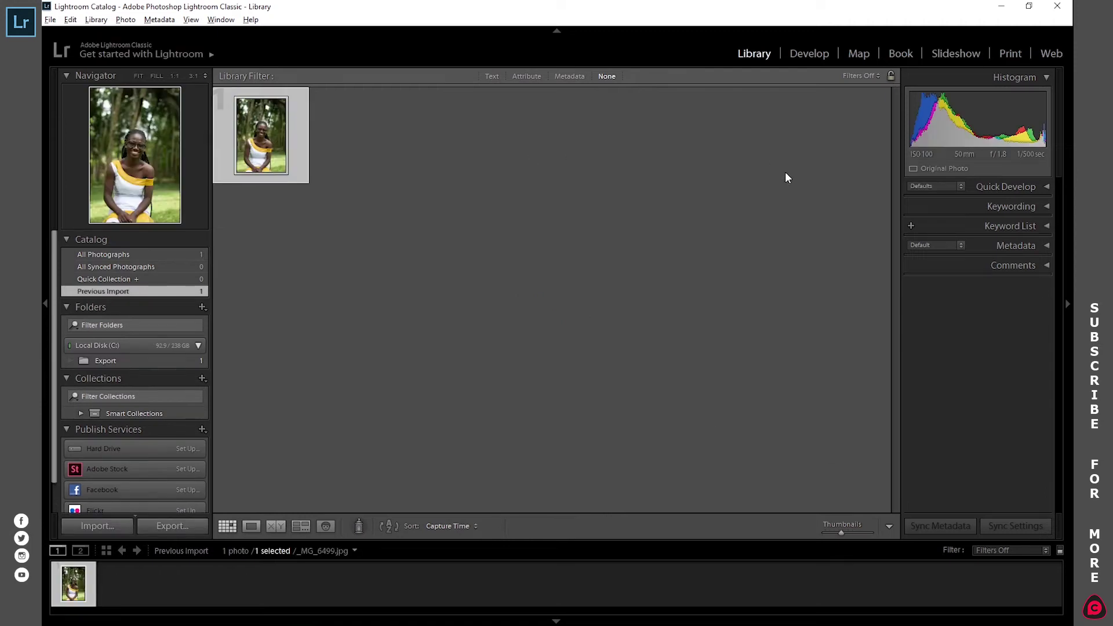
In Develop, sample white balance from the white dress and set Temp to +5.
left_click(815, 53)
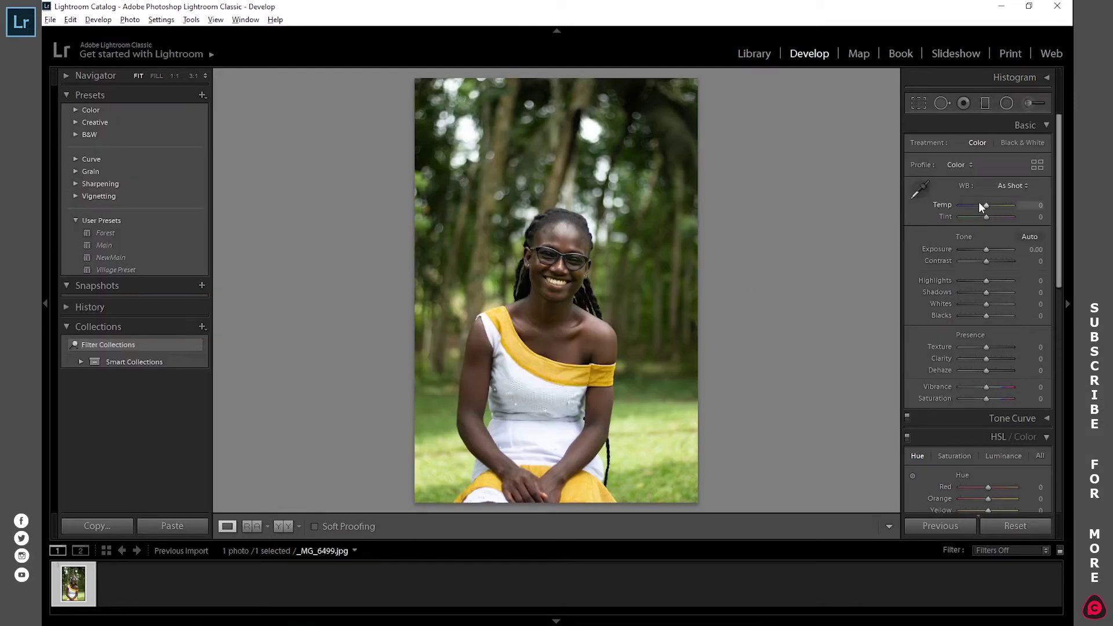
left_click(920, 187)
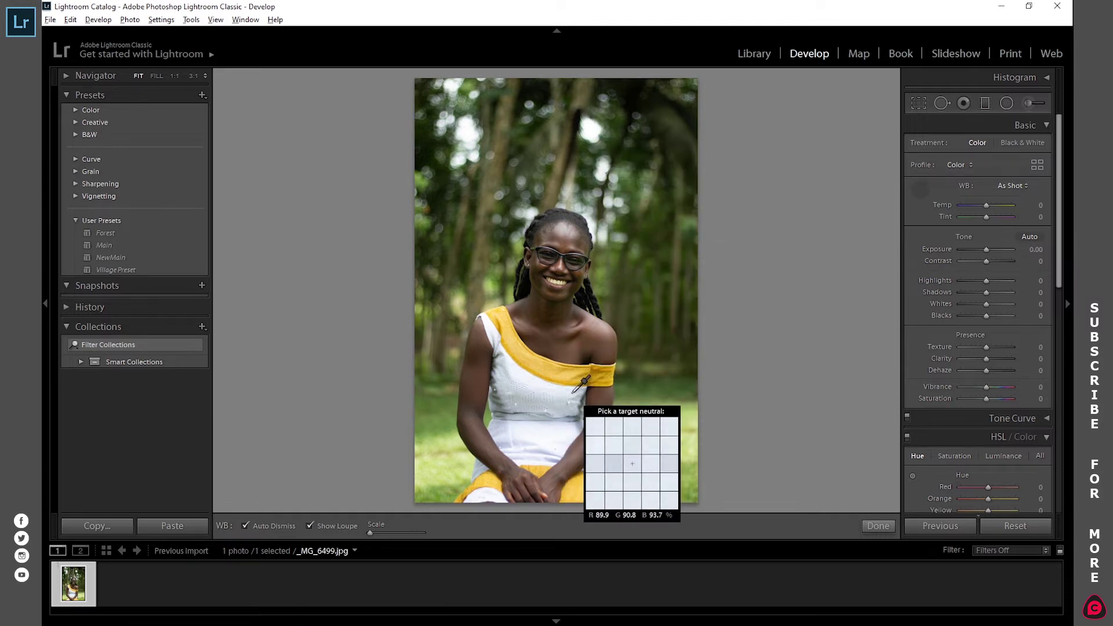
left_click(573, 391)
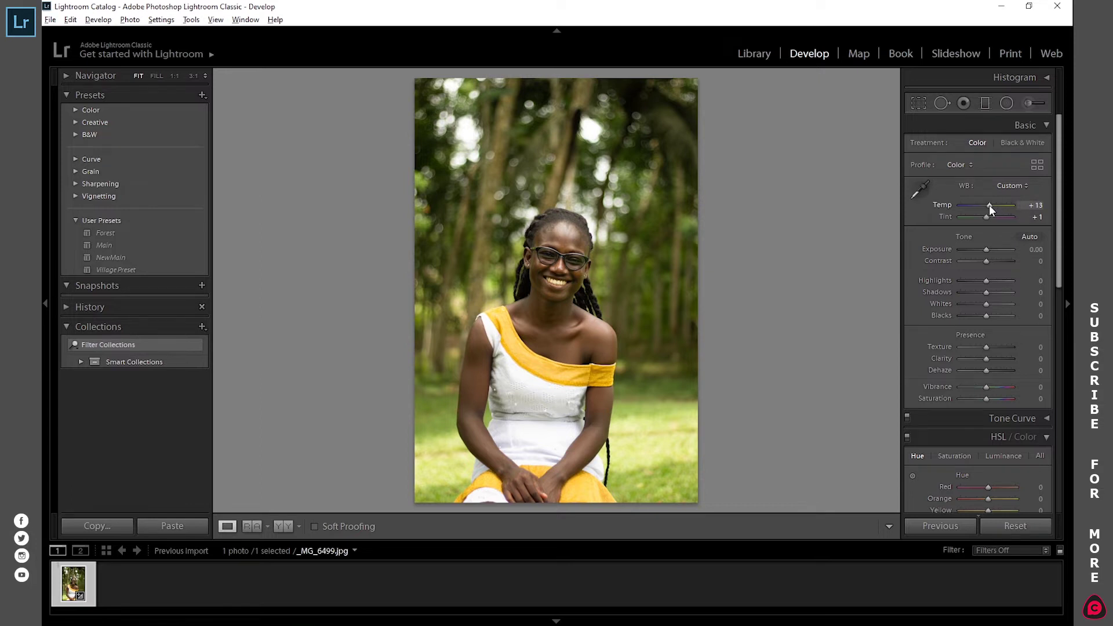
left_click_drag(989, 204, 986, 204)
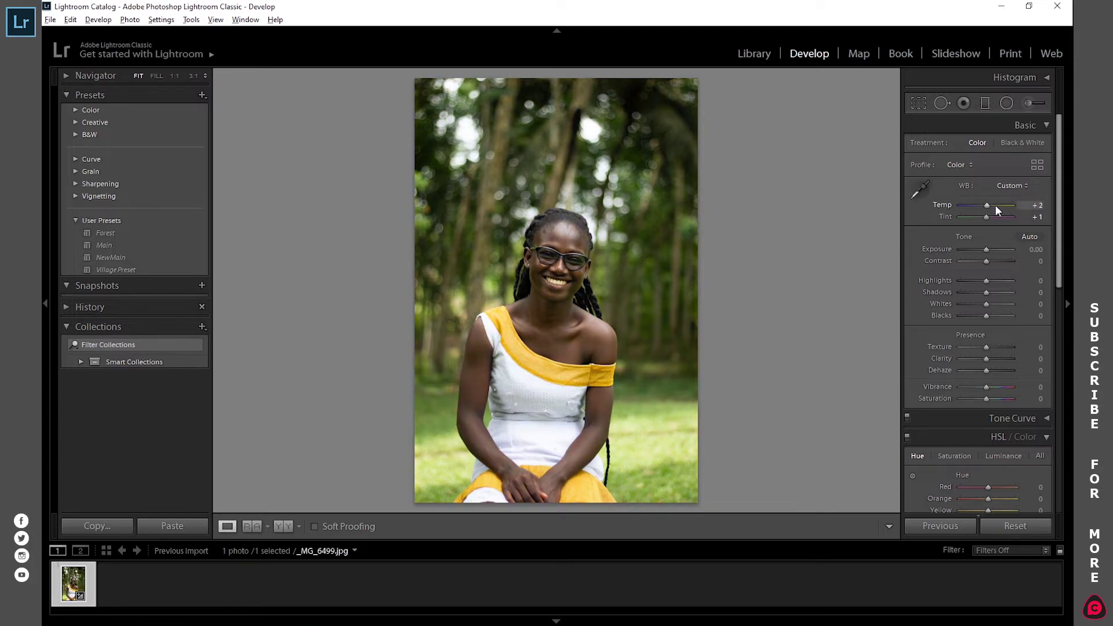
left_click(1045, 206)
Set Exposure to +0.50 and Contrast to +5 in the Basic panel.
left_click_drag(985, 249, 989, 249)
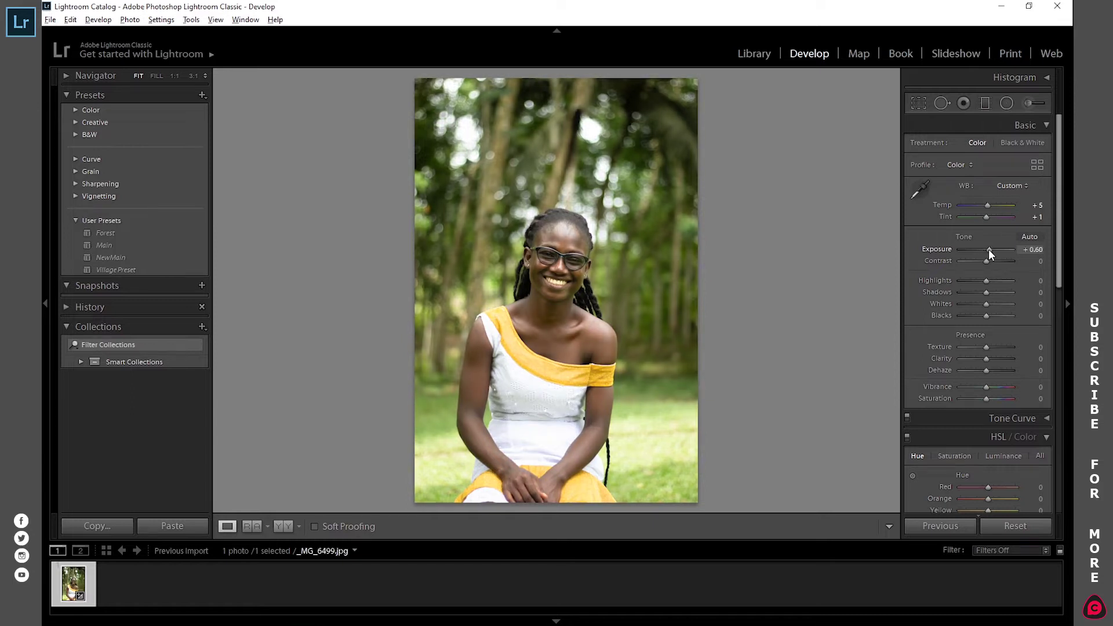
left_click(1034, 250)
type("0.5")
left_click(1036, 261)
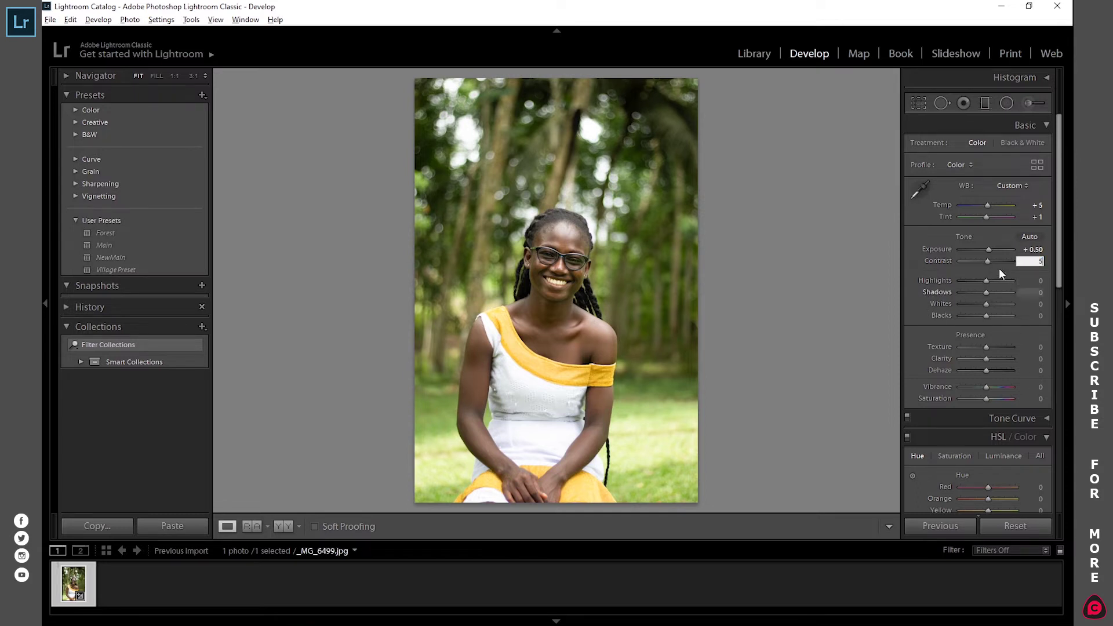
left_click_drag(987, 279, 958, 277)
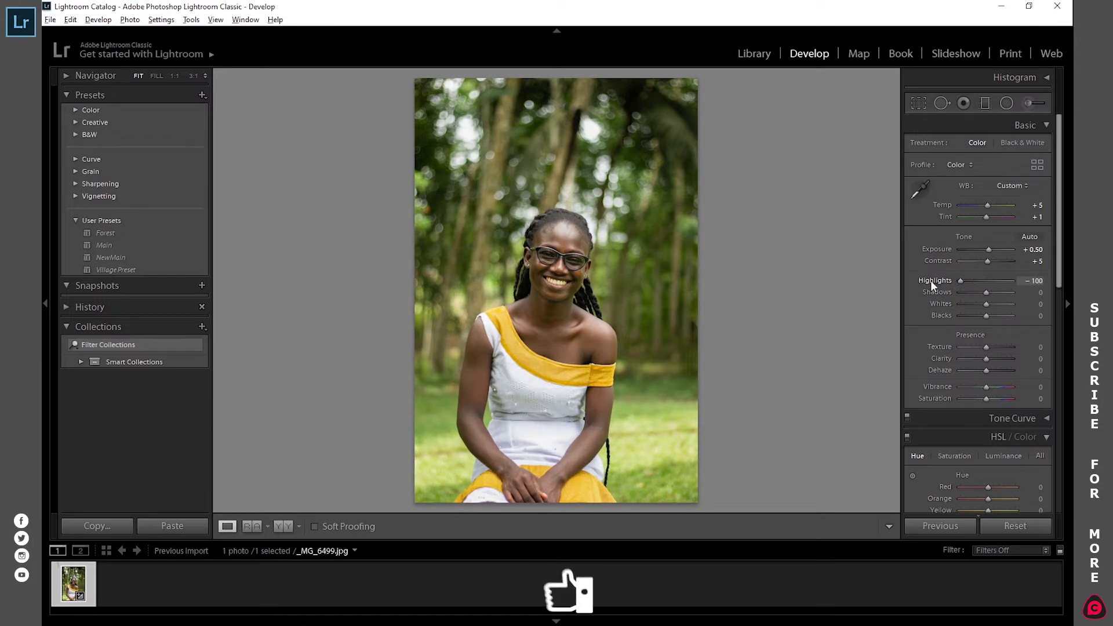
Pull Highlights down to −100, checking the dress at 1:1, then return to Fit view.
left_click(538, 448)
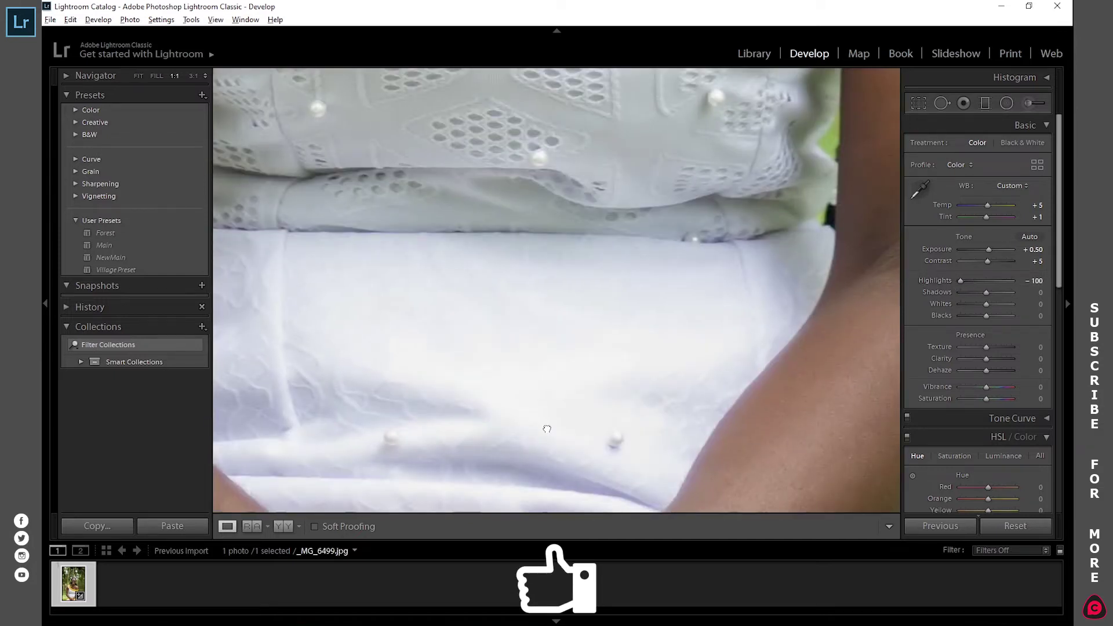
left_click(540, 447)
left_click(157, 76)
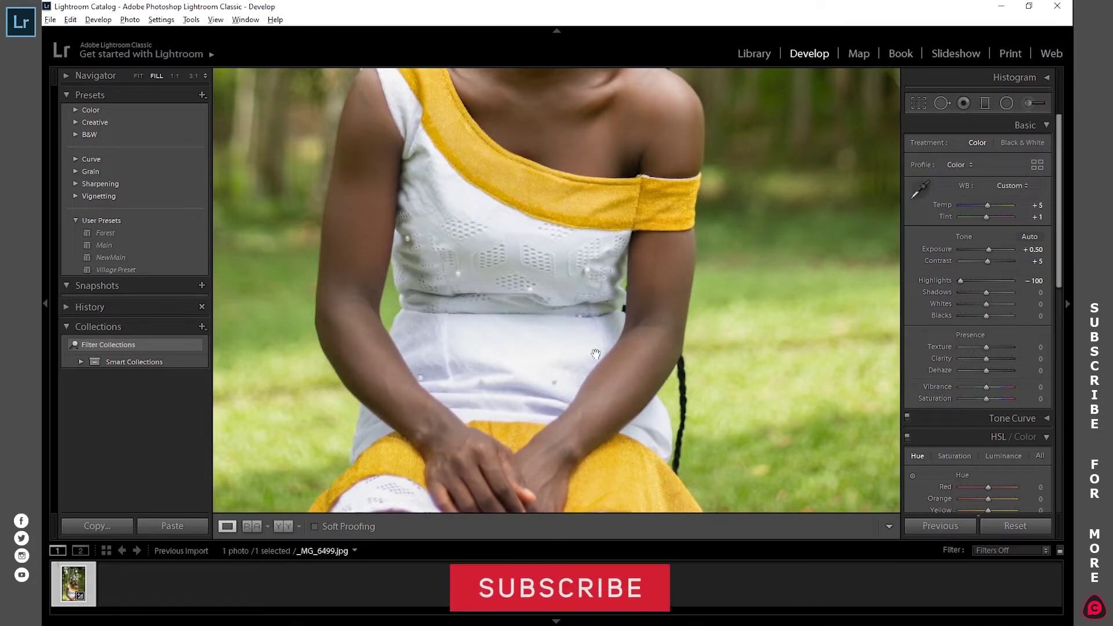
left_click_drag(979, 270, 941, 276)
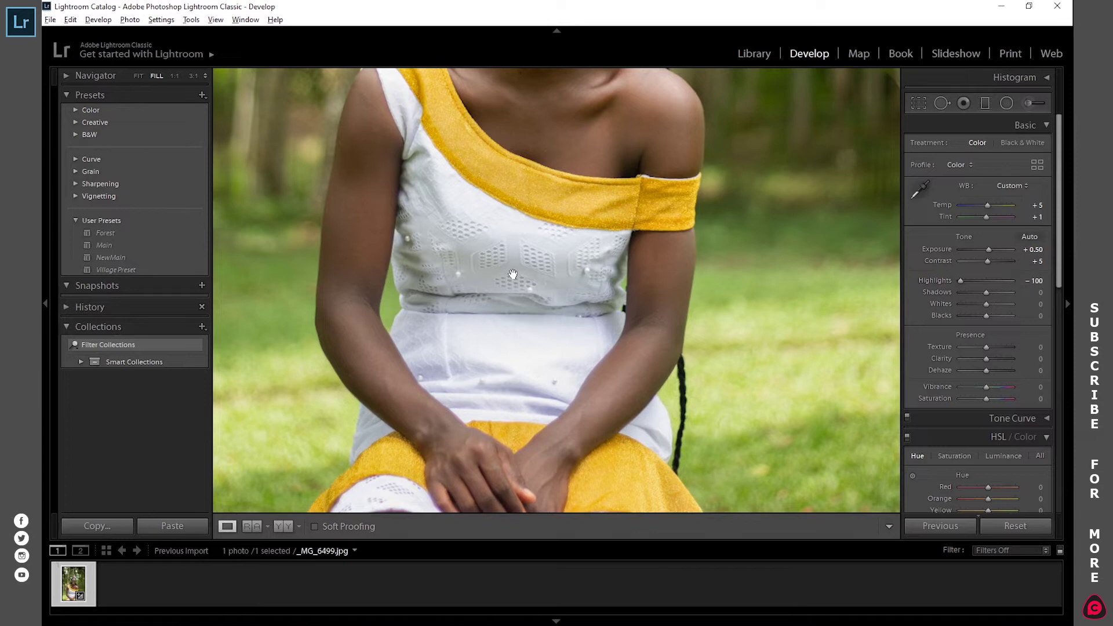
left_click(490, 312)
left_click(531, 304)
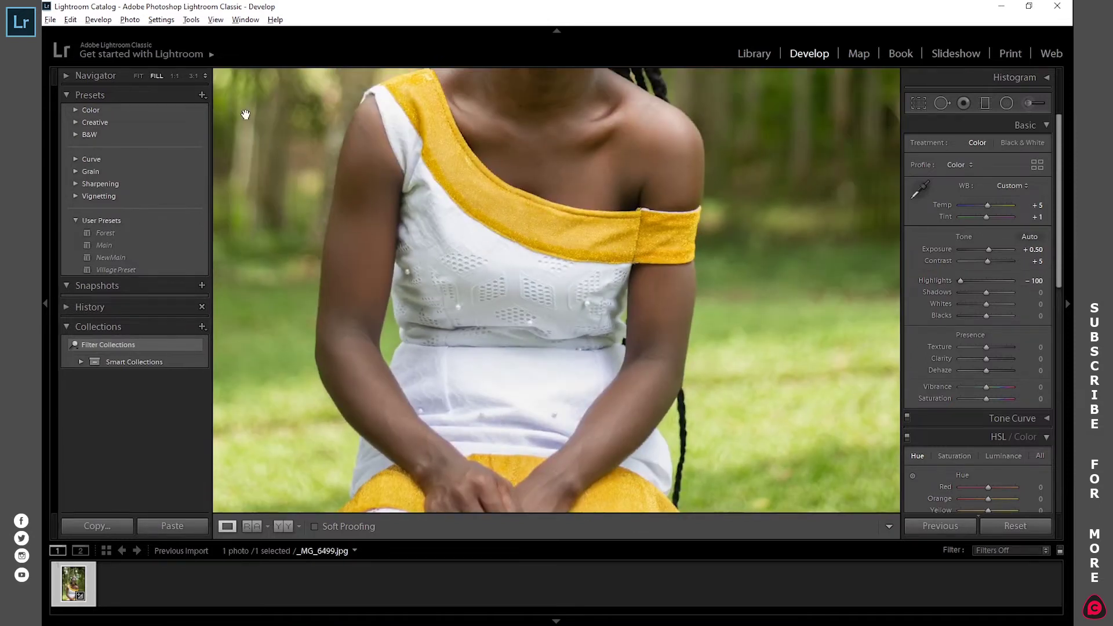
left_click(138, 76)
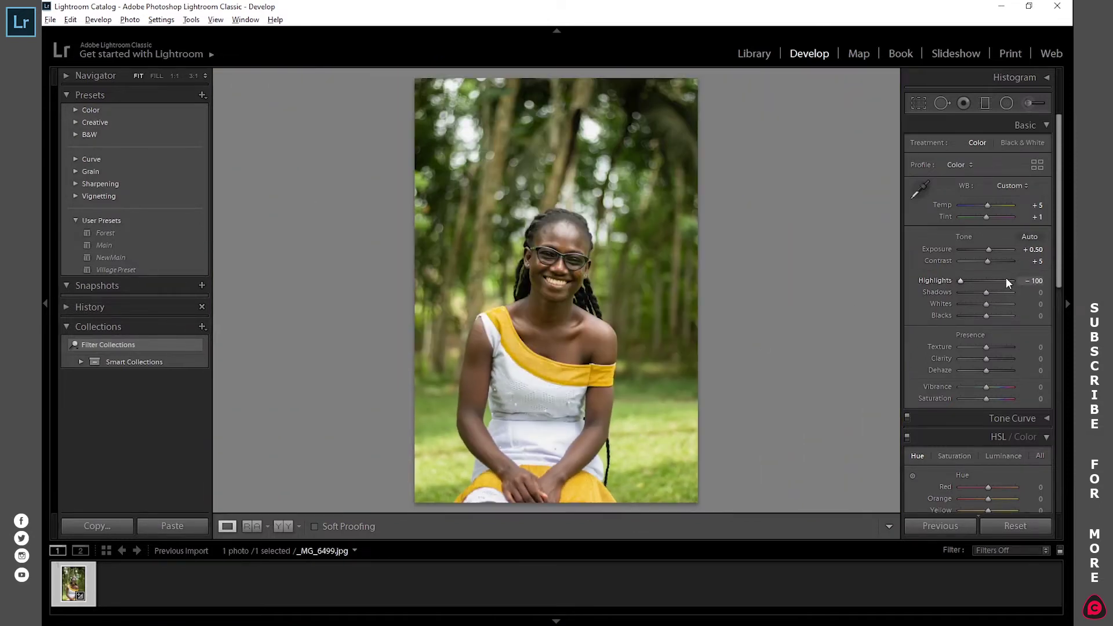
Set Highlights to −75 and inspect the face and smile in a 1:1 close-up.
left_click(1038, 281)
type("-75")
key("Return")
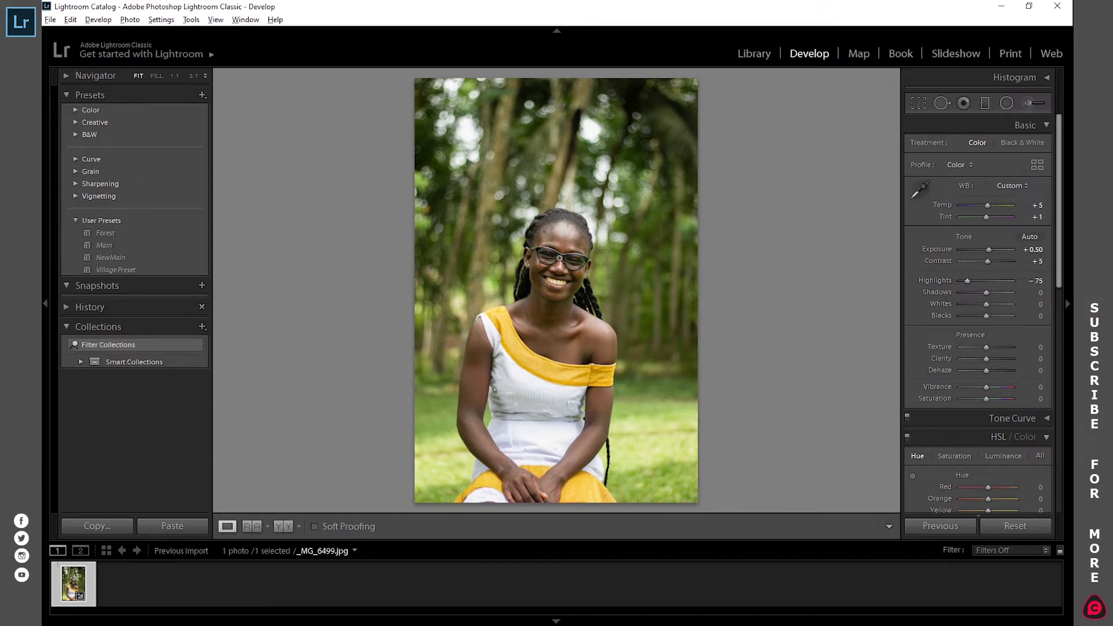
left_click(542, 271)
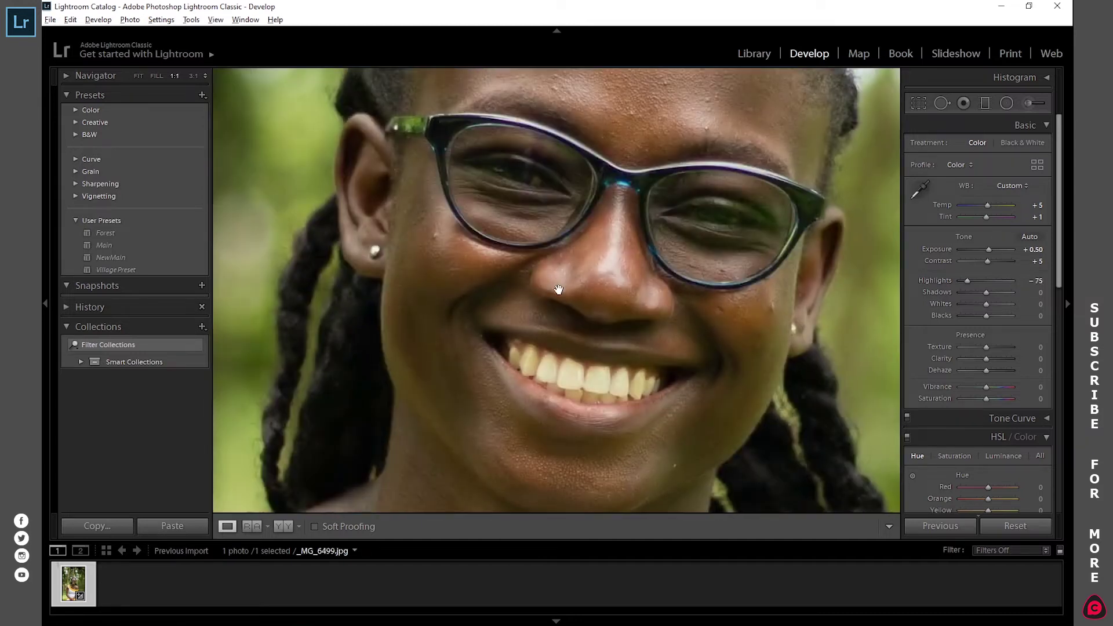
left_click_drag(561, 291, 590, 228)
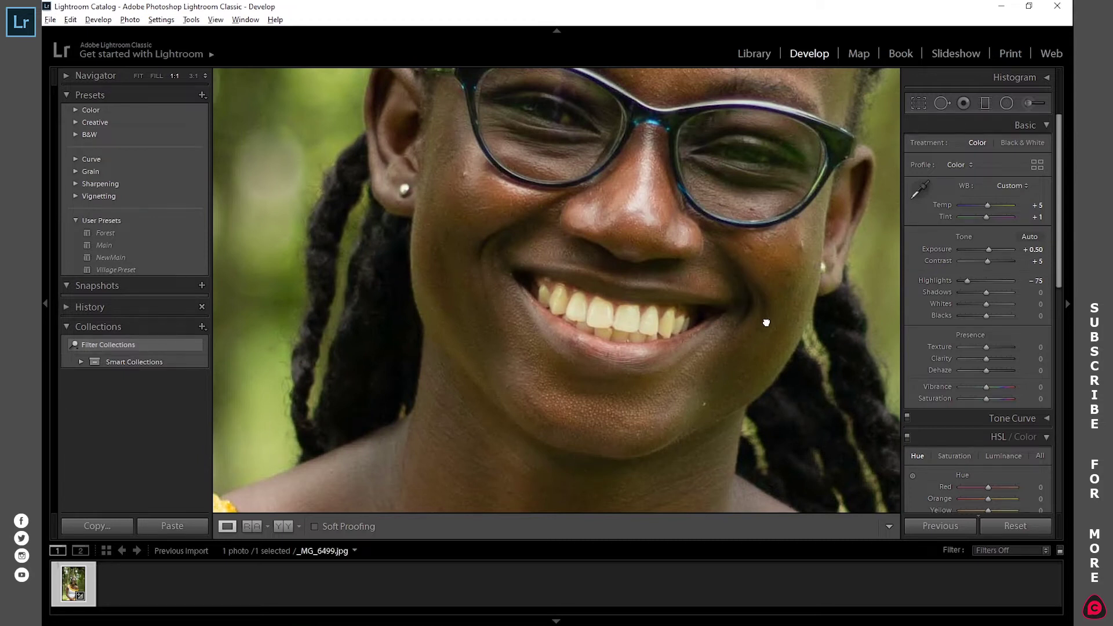
left_click_drag(767, 321, 690, 255)
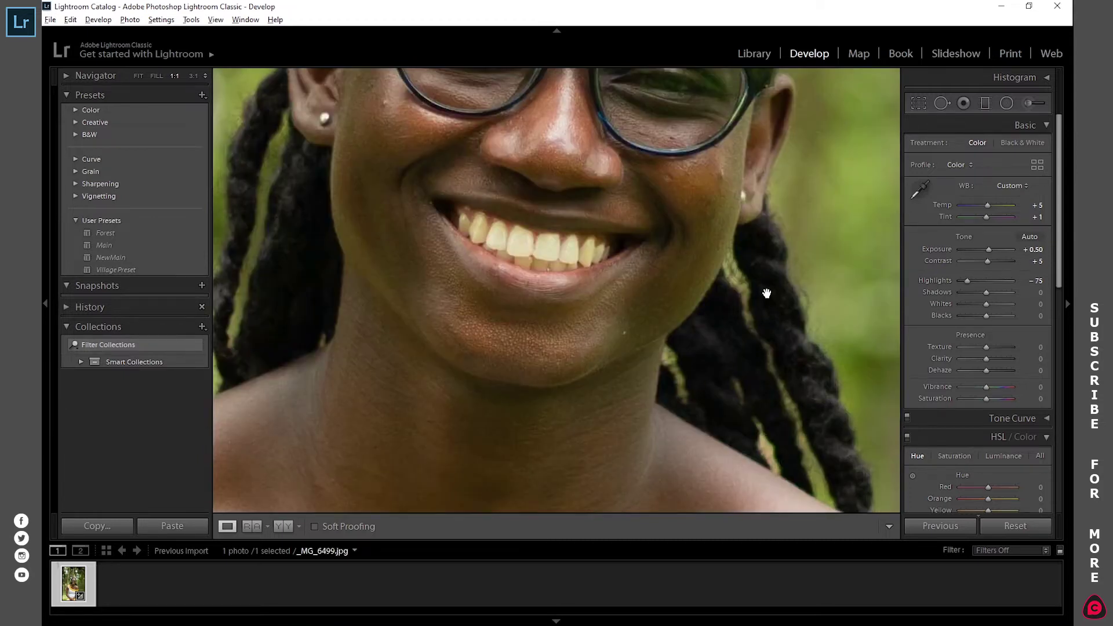
left_click(583, 270)
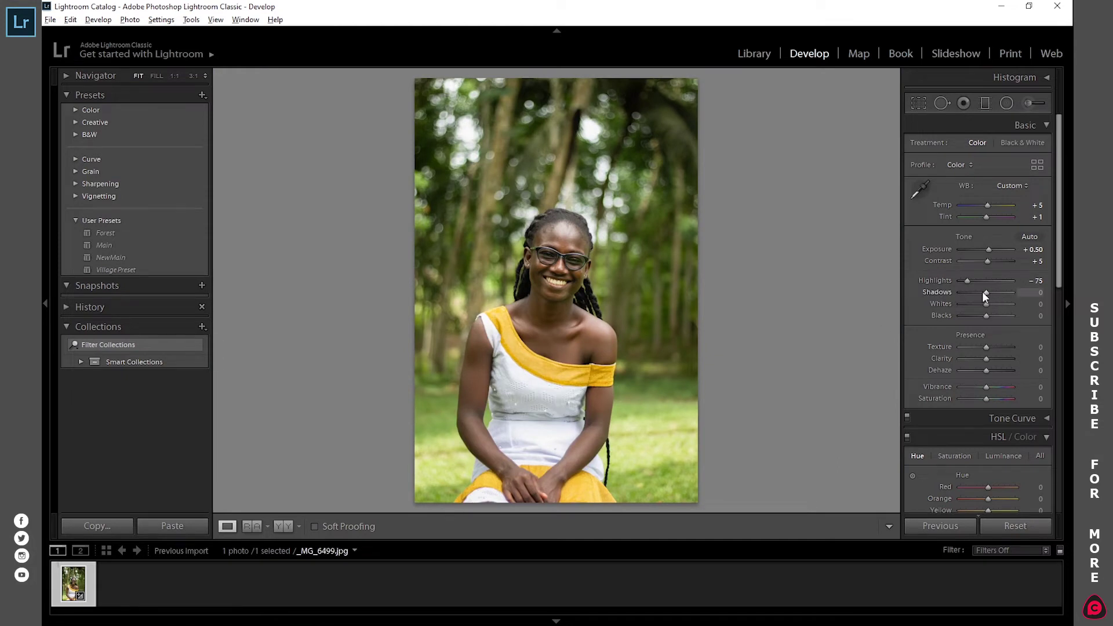
Lift Shadows to +30 and enter 15 for Whites.
left_click_drag(987, 292, 992, 293)
left_click(1035, 292)
type("30")
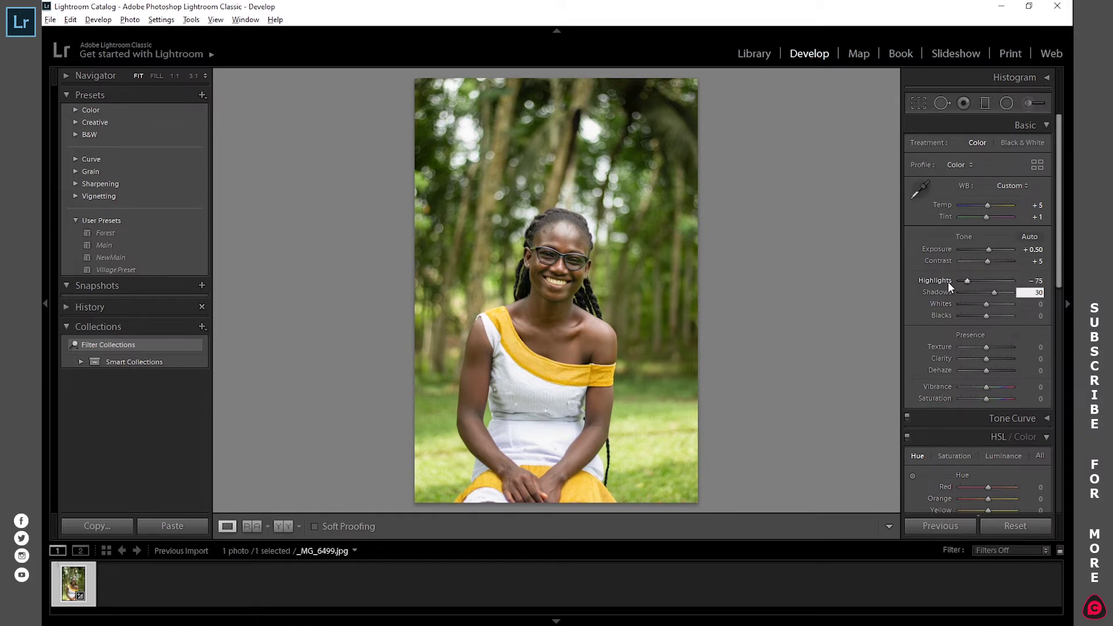
left_click_drag(965, 301, 1005, 305)
left_click(1038, 304)
type("15")
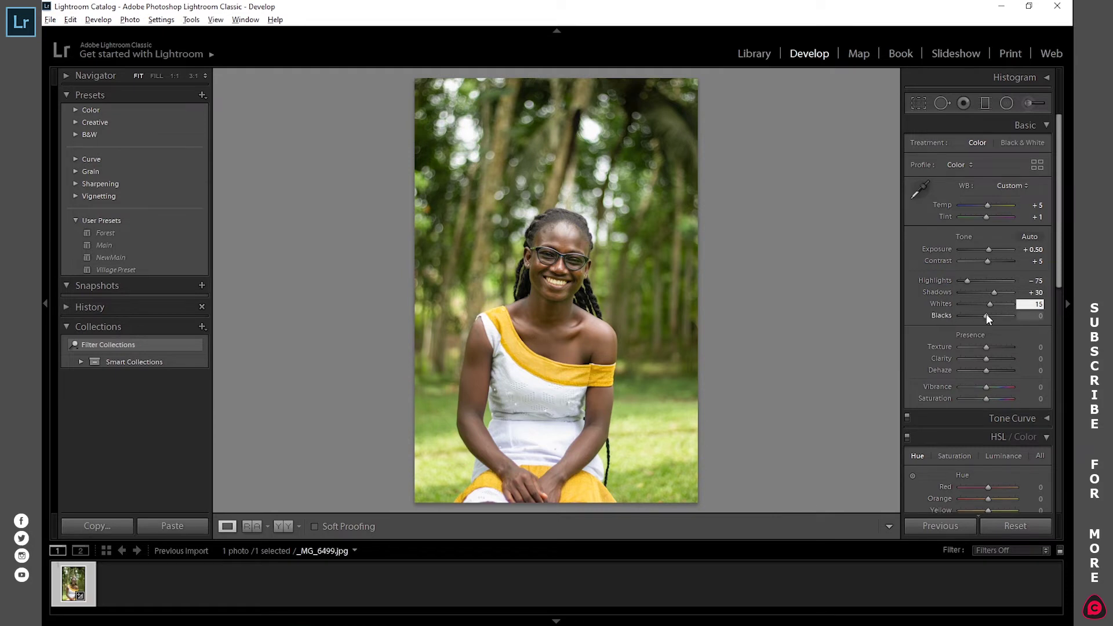
Confirm Whites at +15, try darker Blacks and Shadows +100, then undo back to +30.
key("Return")
left_click_drag(986, 313, 982, 314)
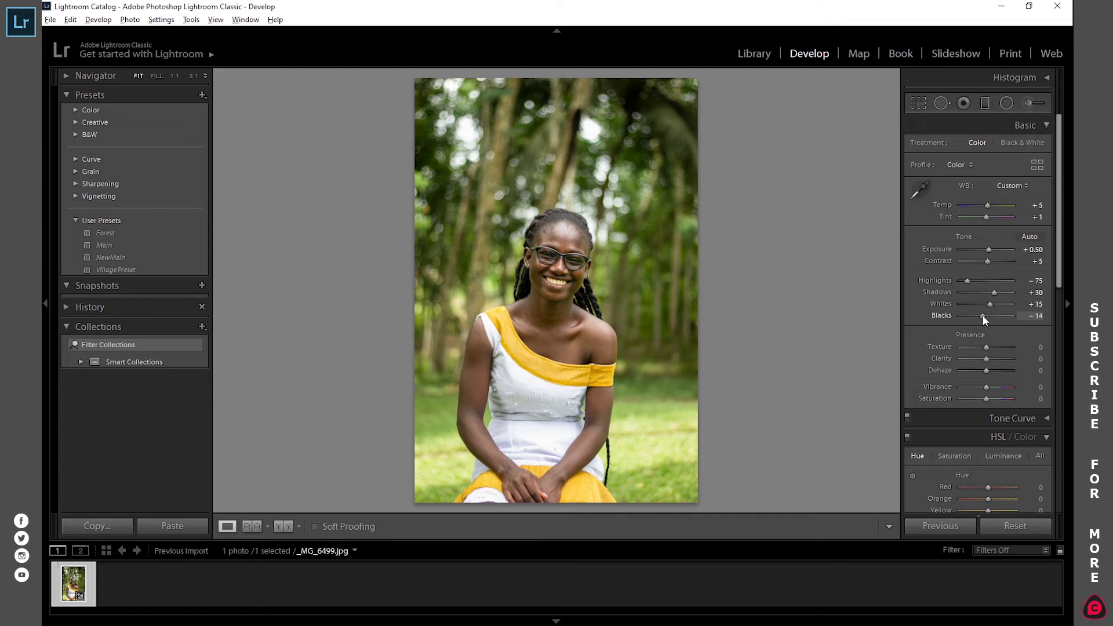
left_click(551, 239)
left_click(604, 246)
left_click_drag(996, 292, 1029, 293)
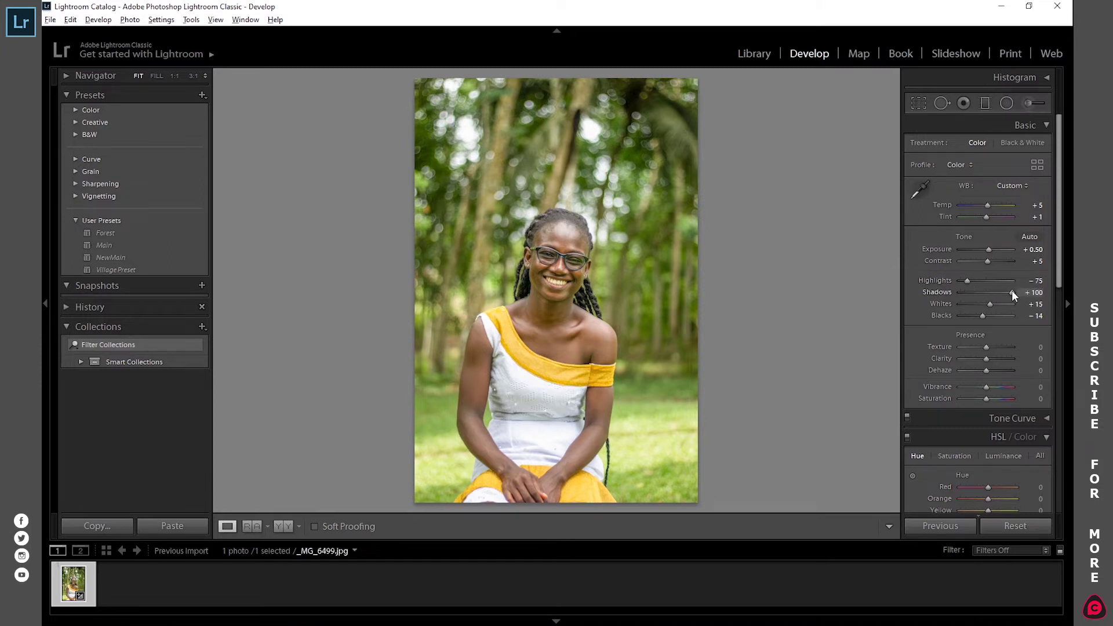
key("ctrl+z")
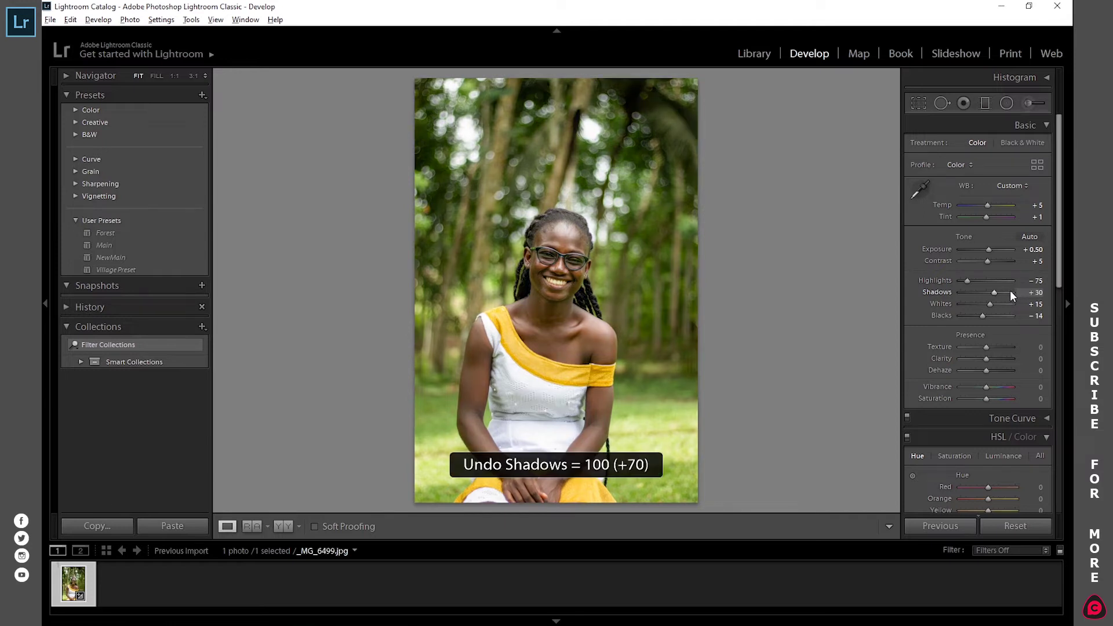
Set Blacks to −10 and inspect her glasses and smile in a close-up.
left_click(1026, 315)
type("-")
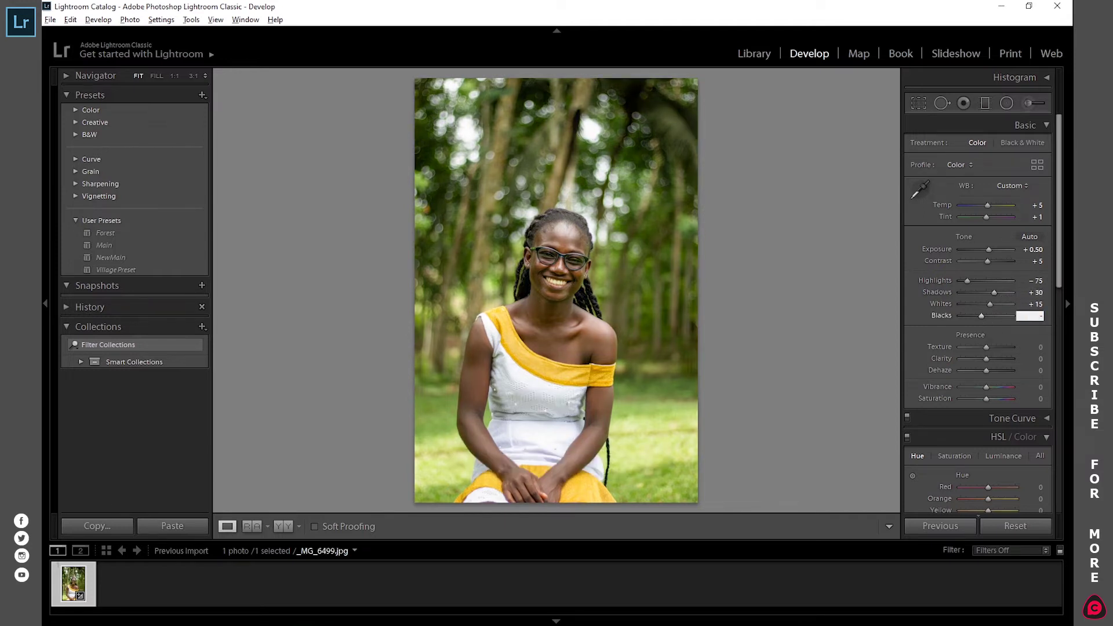
type("10")
left_click(551, 250)
left_click_drag(654, 263, 608, 325)
scroll(524, 187, "up", 2)
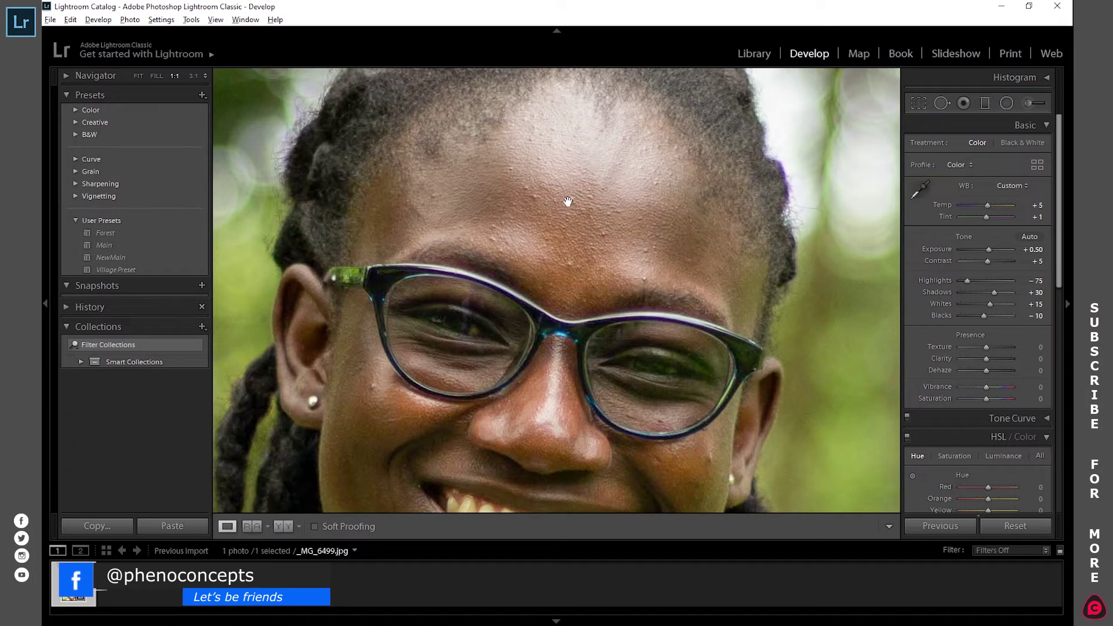
left_click_drag(623, 219, 630, 191)
scroll(606, 179, "down", 2)
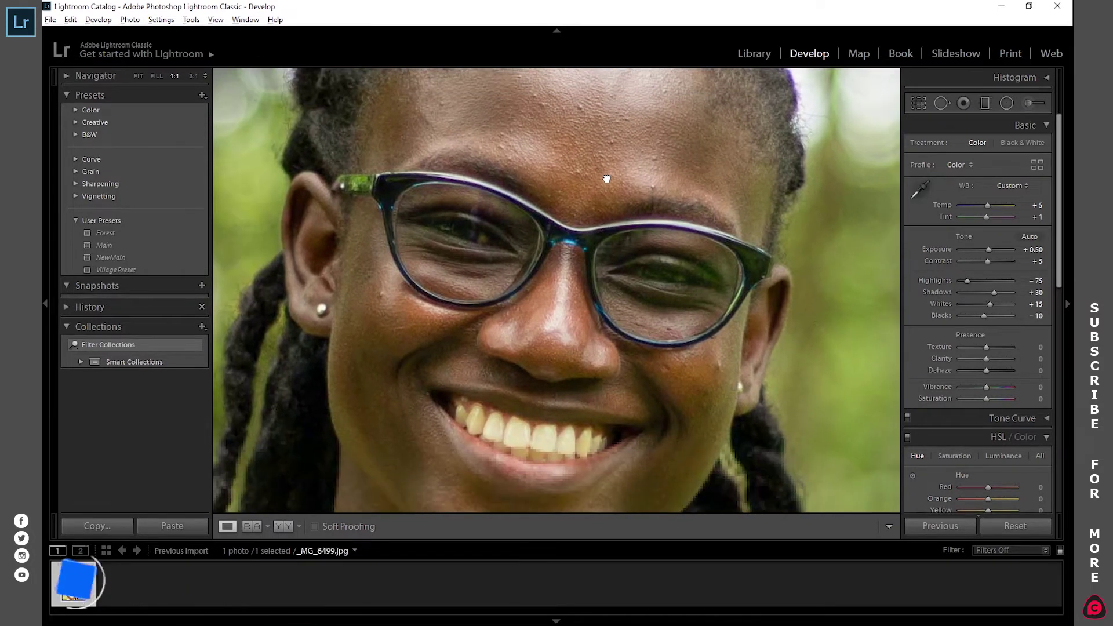
left_click_drag(581, 178, 586, 190)
scroll(586, 189, "up", 2)
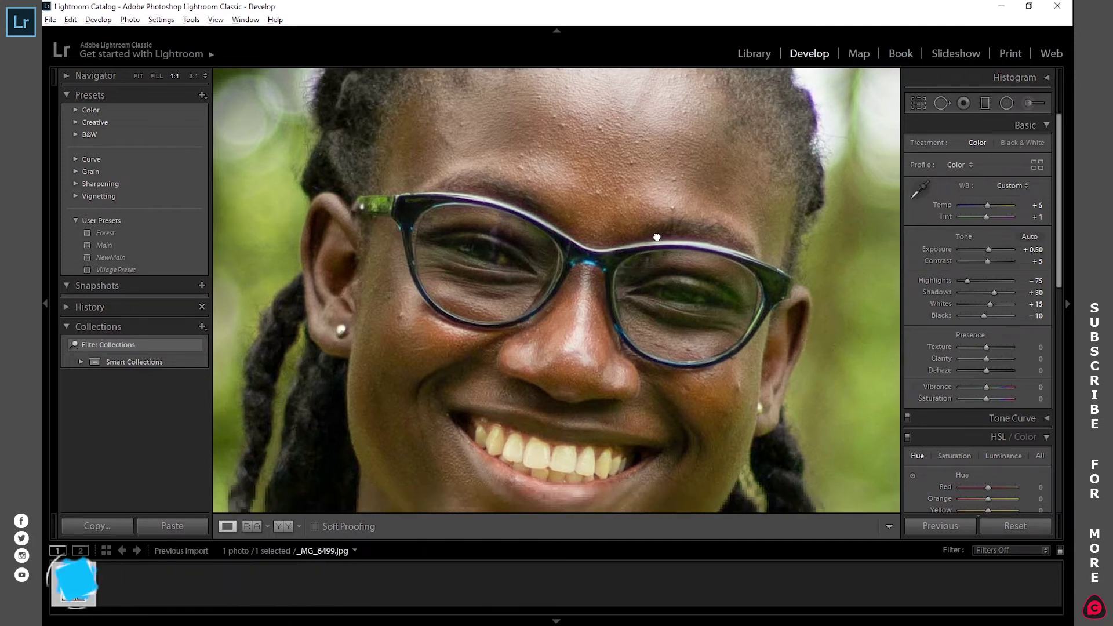
Lower Texture to −20 to soften skin, check the face close-up, then undo it.
left_click(983, 346)
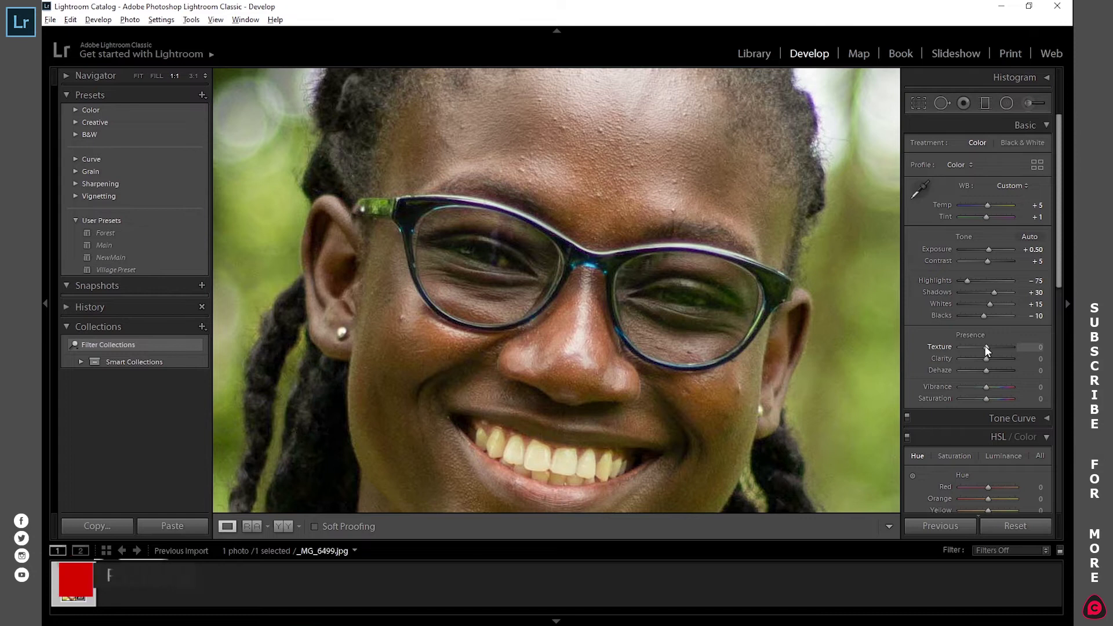
left_click_drag(981, 346, 973, 347)
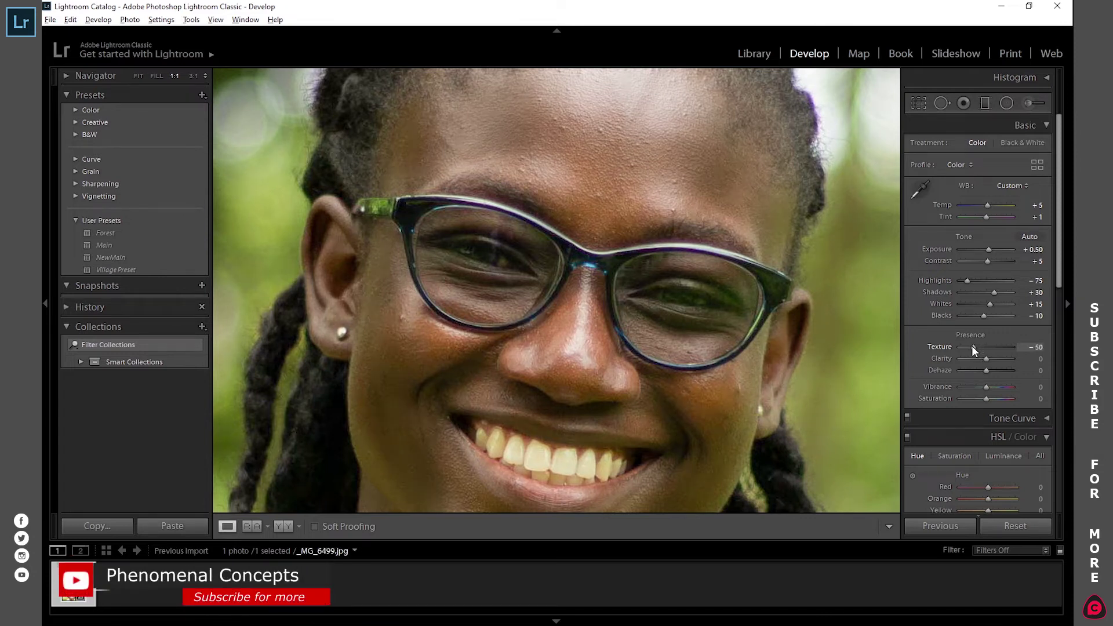
left_click(1035, 347)
type("-20")
key("Return")
left_click_drag(661, 182, 639, 243)
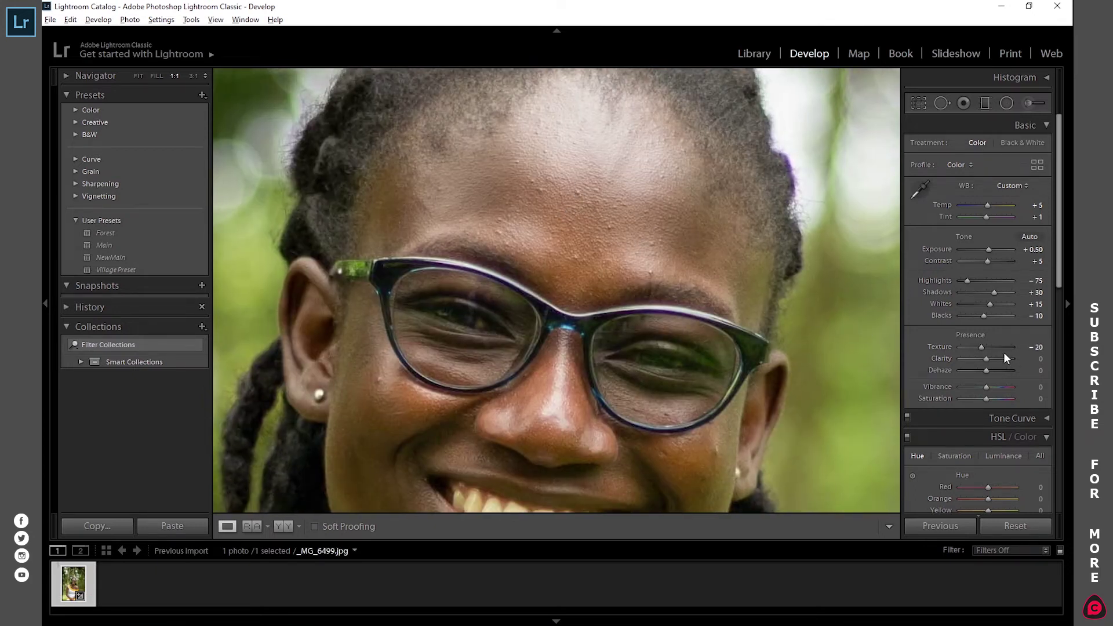
key("ctrl+z")
Reapply Texture −20, return to the whole photo, and raise Clarity to +10.
left_click(1038, 347)
left_click(1040, 347)
type("-20")
key("Return")
key("ctrl+z")
key("ctrl+y")
left_click(653, 270)
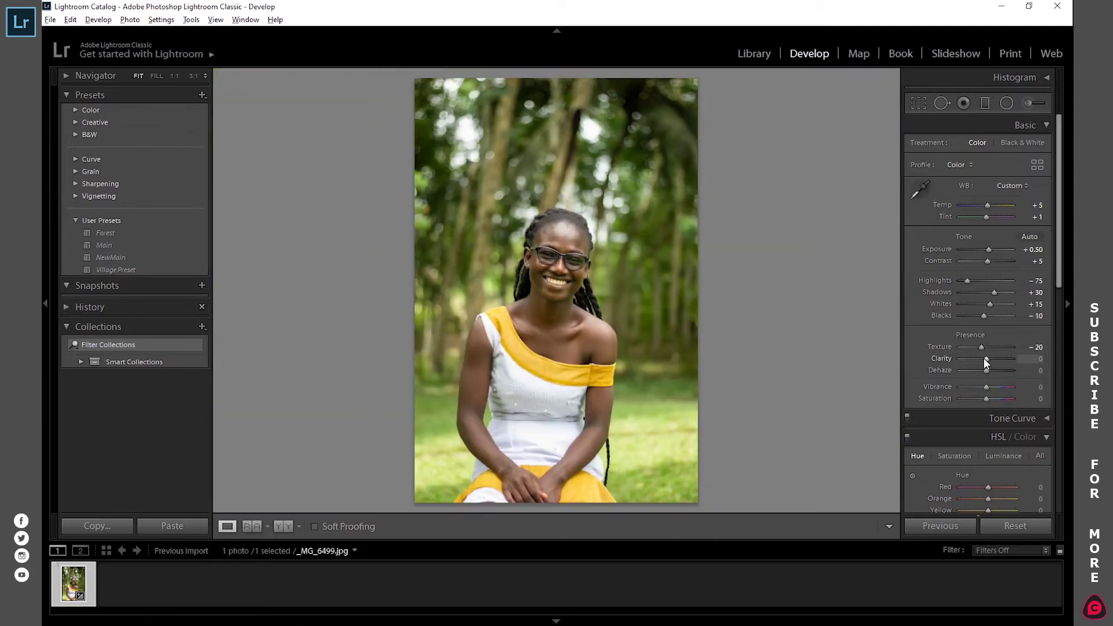
mouse_move(986, 357)
left_mouse_down()
mouse_move(1030, 357)
mouse_move(956, 362)
mouse_move(989, 363)
left_mouse_up()
left_click_drag(1058, 247, 1061, 374)
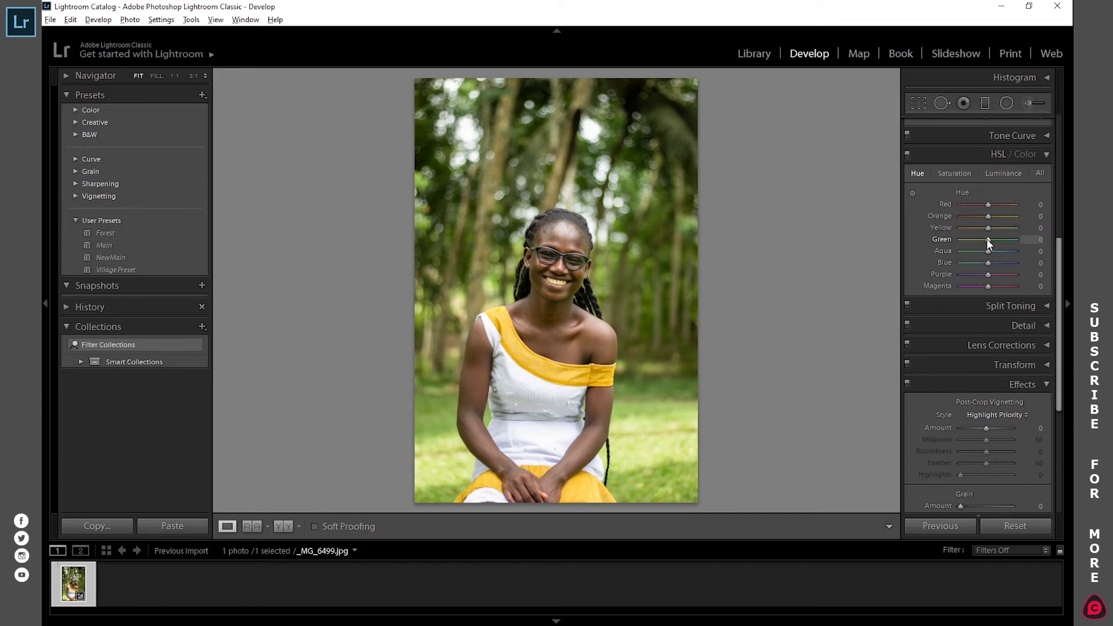
Set the HSL Green hue to +25 so foliage looks green, then show Luminance.
left_click_drag(987, 240, 996, 244)
left_click_drag(996, 239, 951, 242)
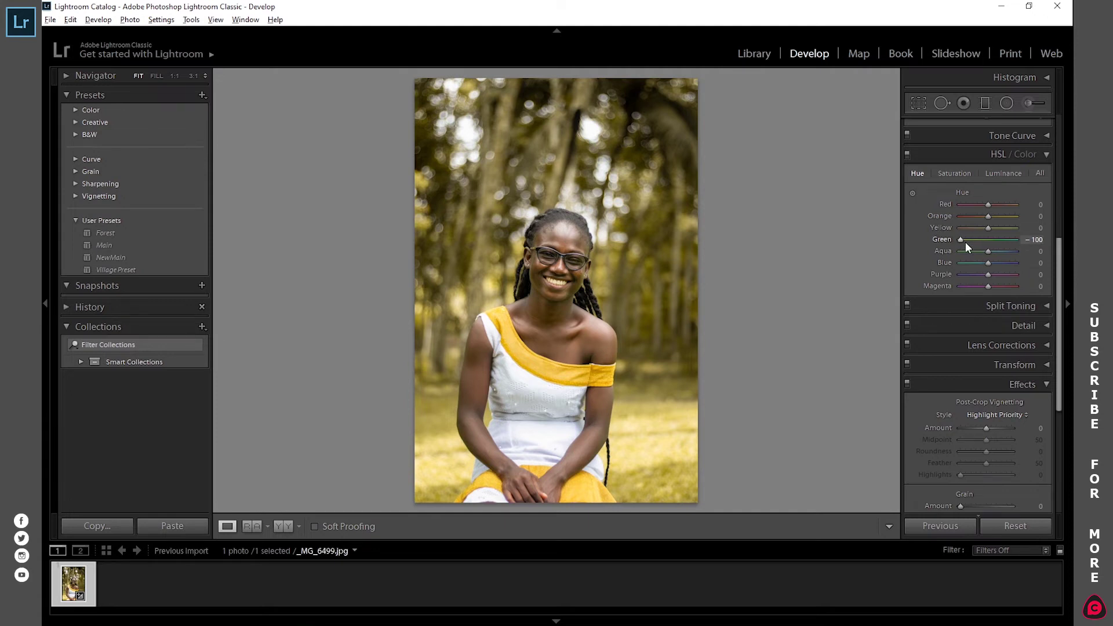
left_click_drag(961, 240, 996, 242)
left_click(1036, 240)
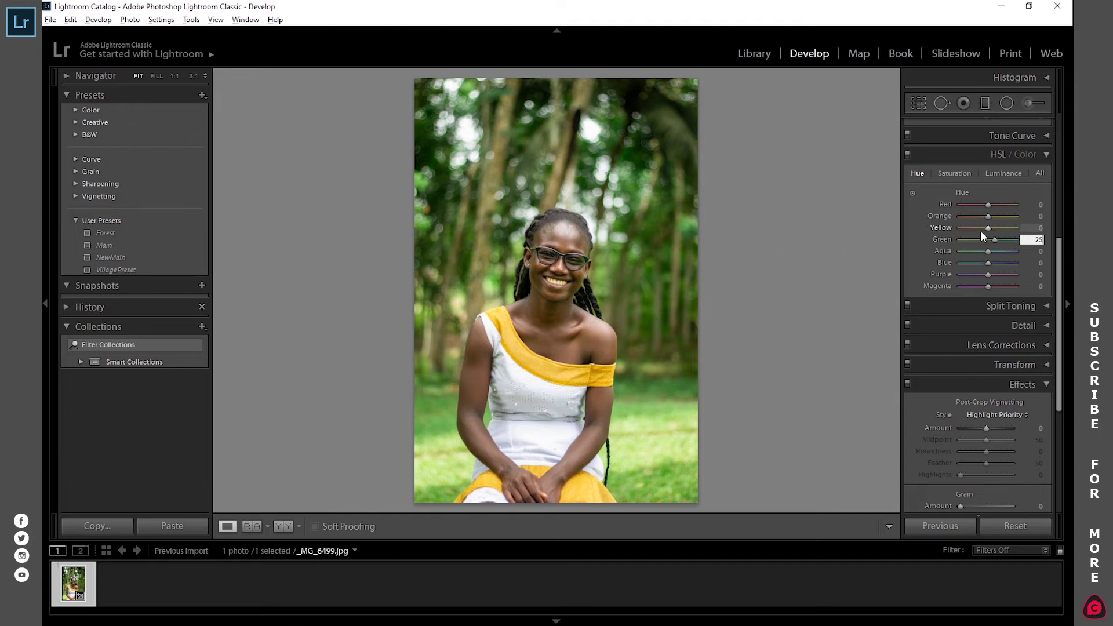
left_click(1007, 173)
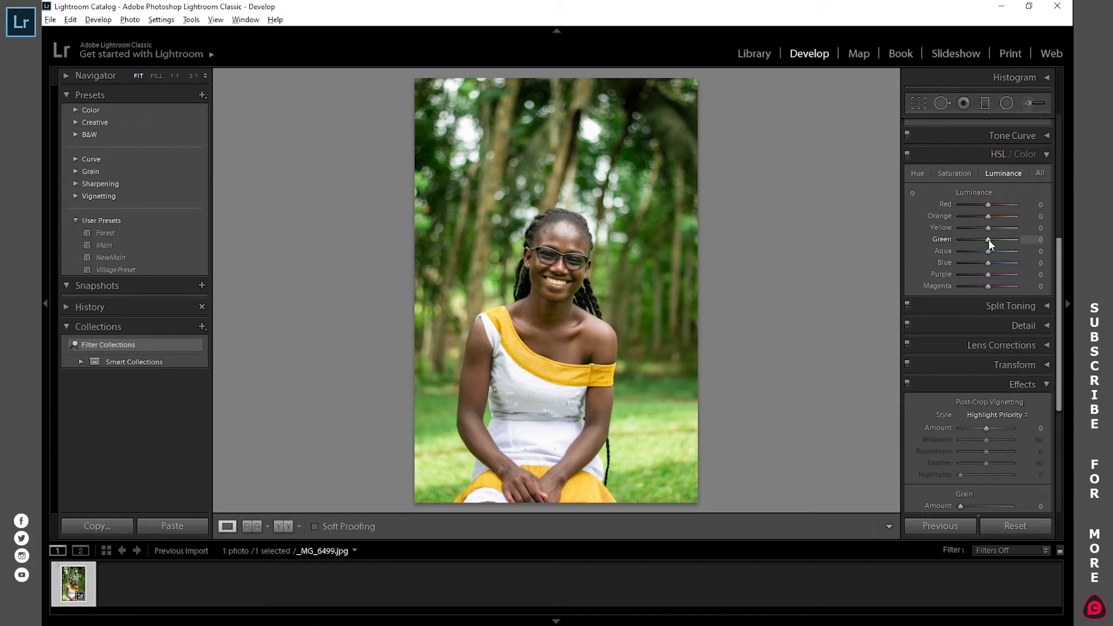
Raise the HSL Green luminance to +60 and enlarge the photo to fill the view.
left_click_drag(990, 239, 1008, 235)
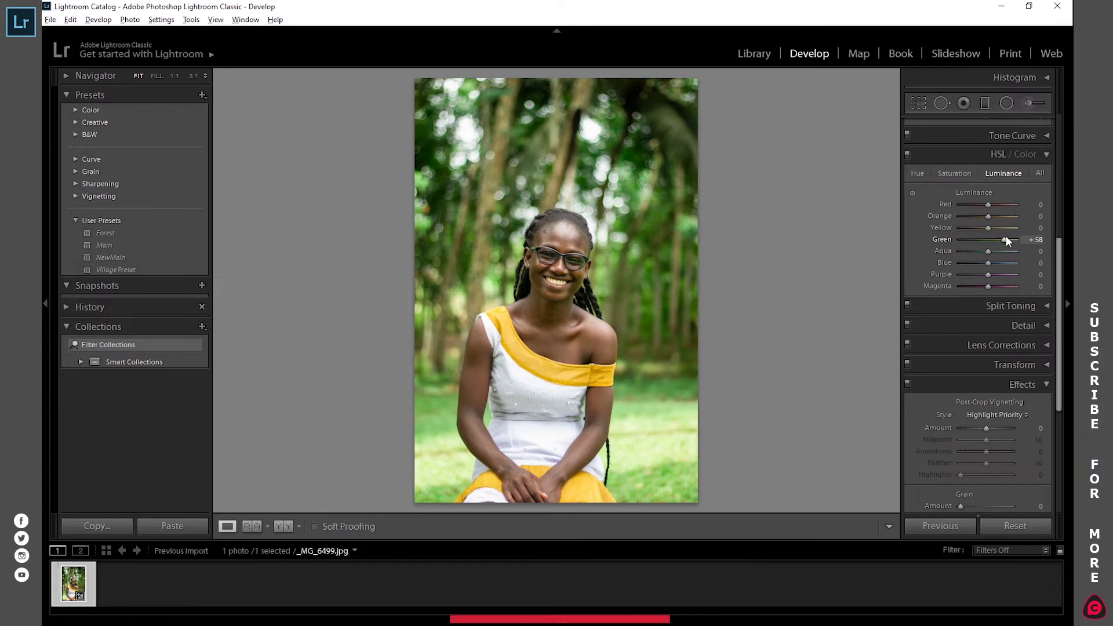
left_click(1042, 240)
type("60")
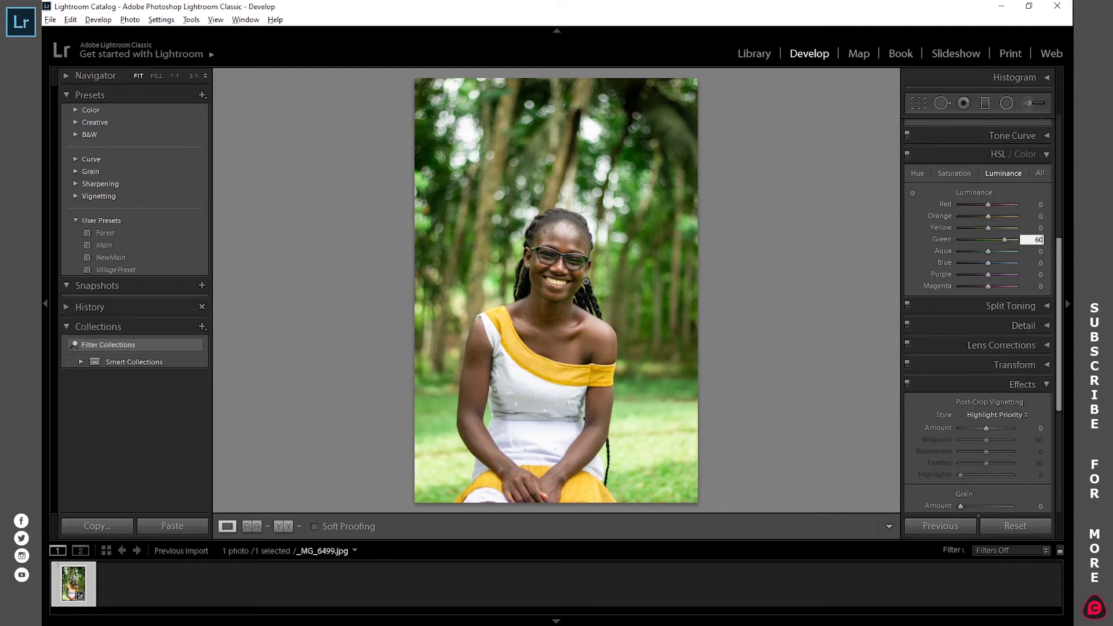
left_click(156, 76)
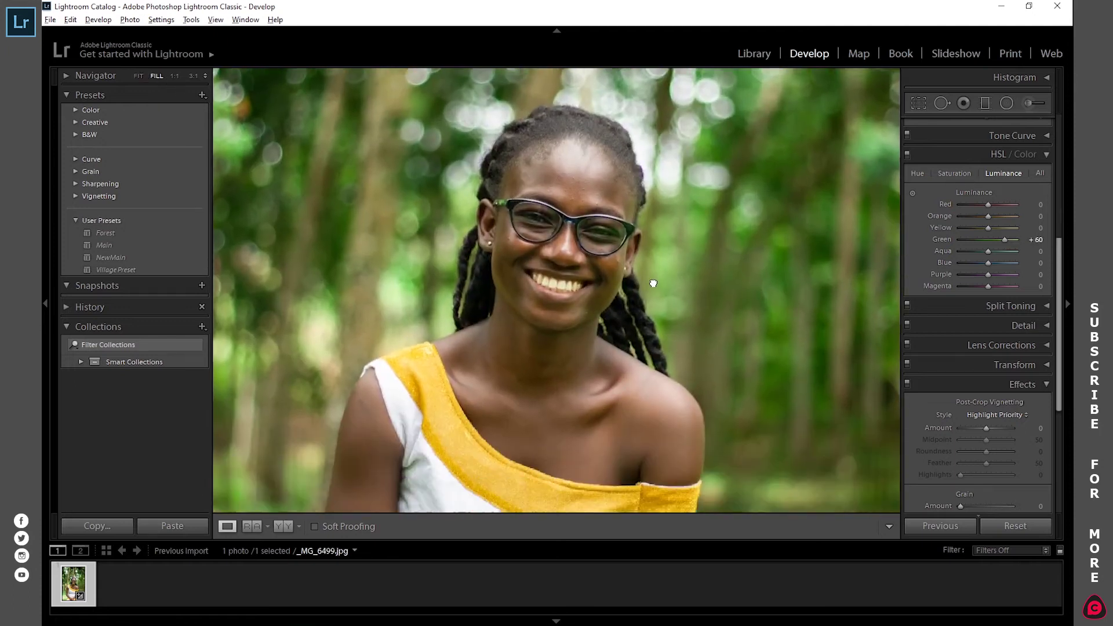
Raise HSL luminance Red to +56 and Yellow to +24, leaving Orange at 0, then check at 1:1.
scroll(653, 283, "down", 1)
left_click_drag(990, 205, 1013, 218)
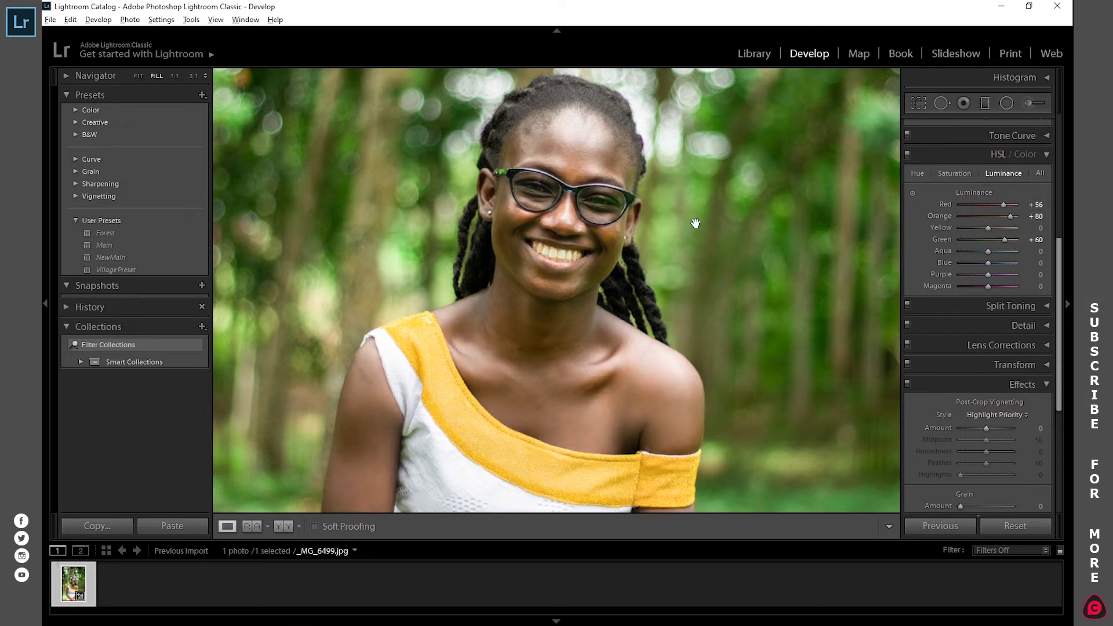
key("ctrl+z")
left_click_drag(989, 216, 997, 216)
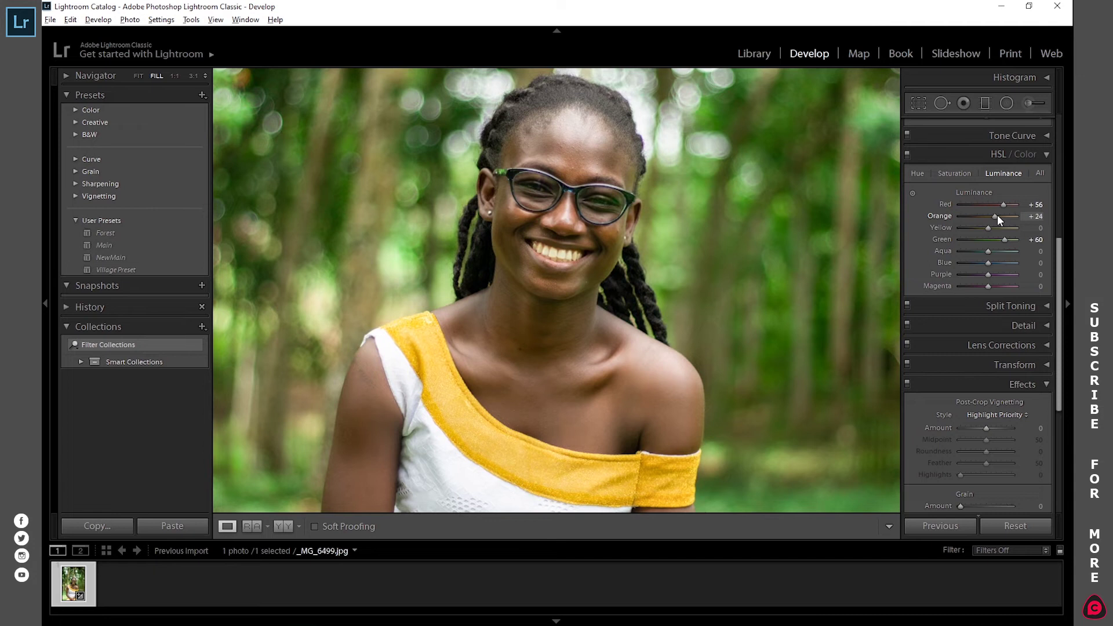
key("ctrl+z")
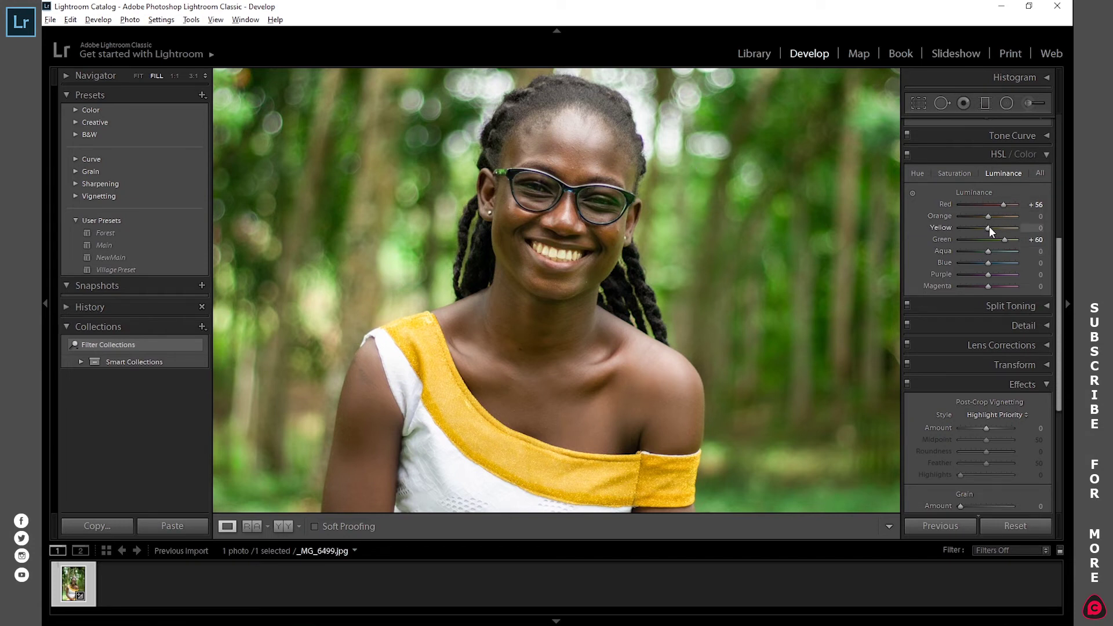
left_click_drag(990, 227, 996, 228)
left_click(558, 245)
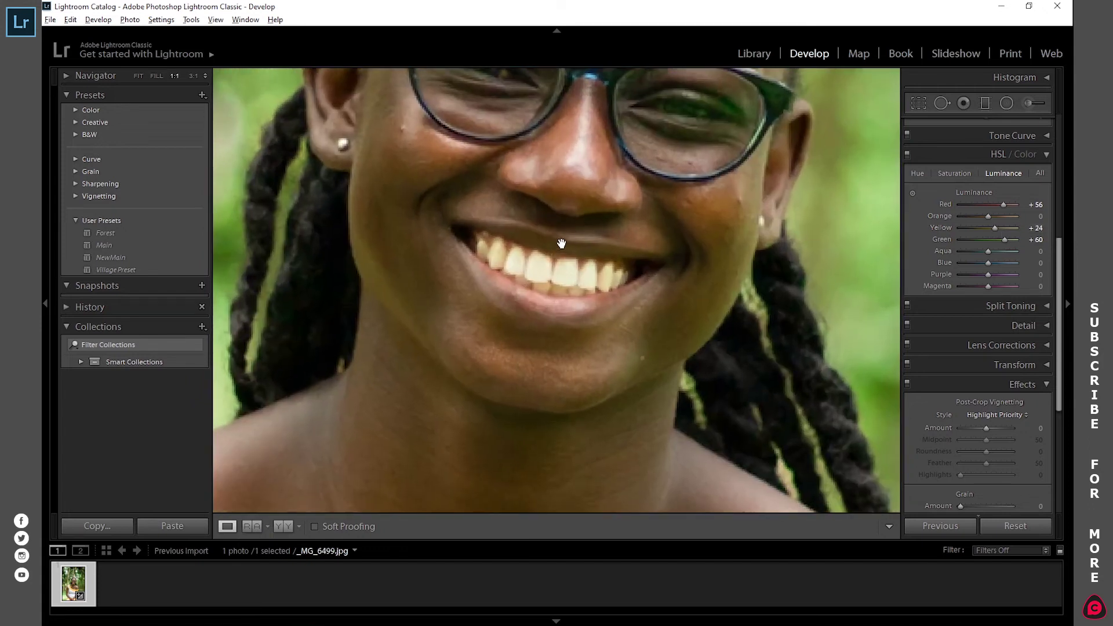
left_click(139, 75)
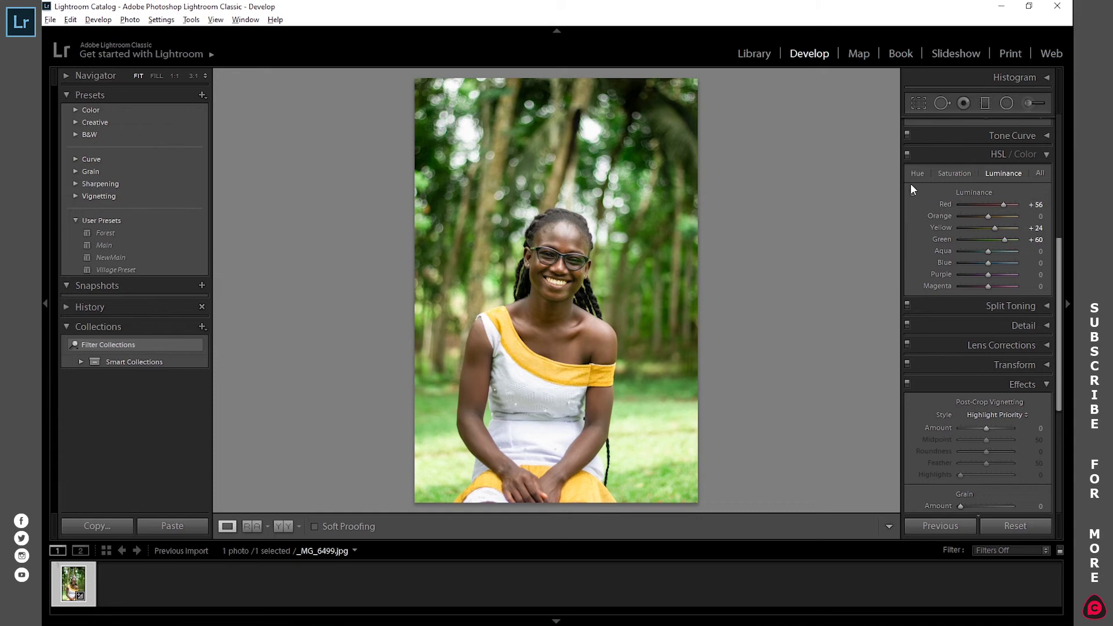
Toggle the HSL/Color adjustments off and on to compare, leaving them on.
left_click(908, 154)
left_click(907, 155)
left_click(908, 154)
left_click(908, 154)
left_click(907, 155)
left_click(907, 155)
Enable Profile Corrections in the Lens Corrections panel.
scroll(915, 260, "down", 2)
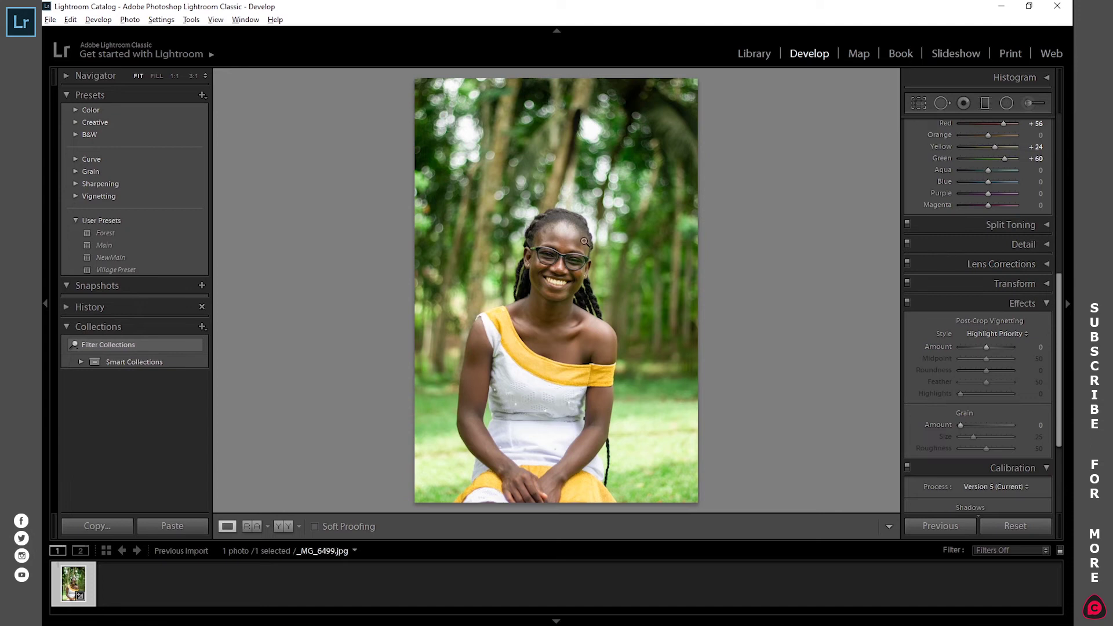
left_click(960, 263)
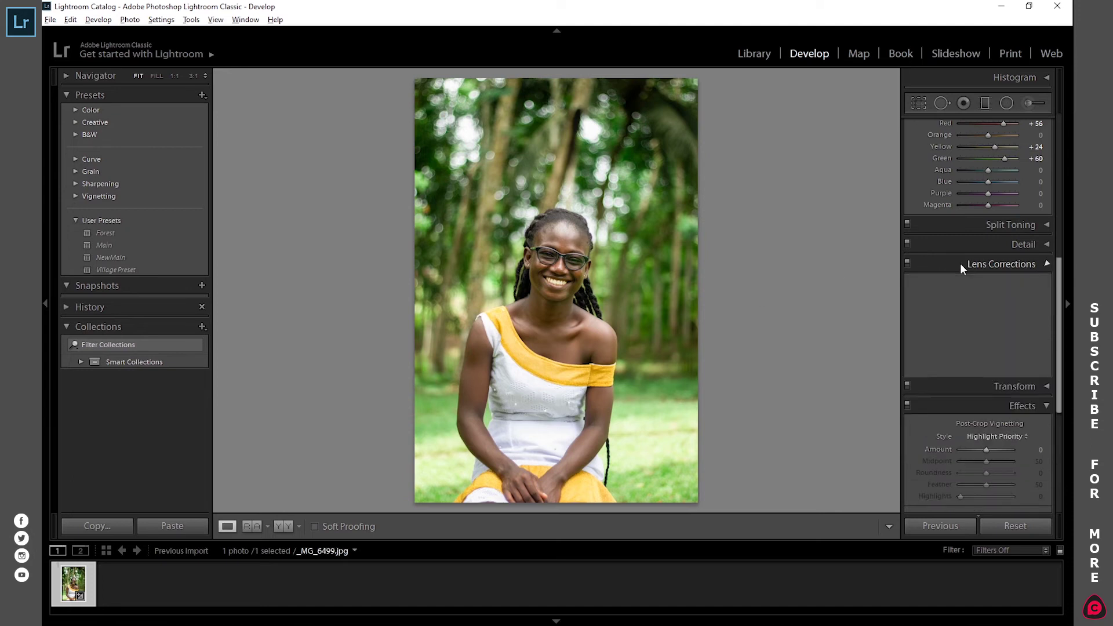
left_click(938, 316)
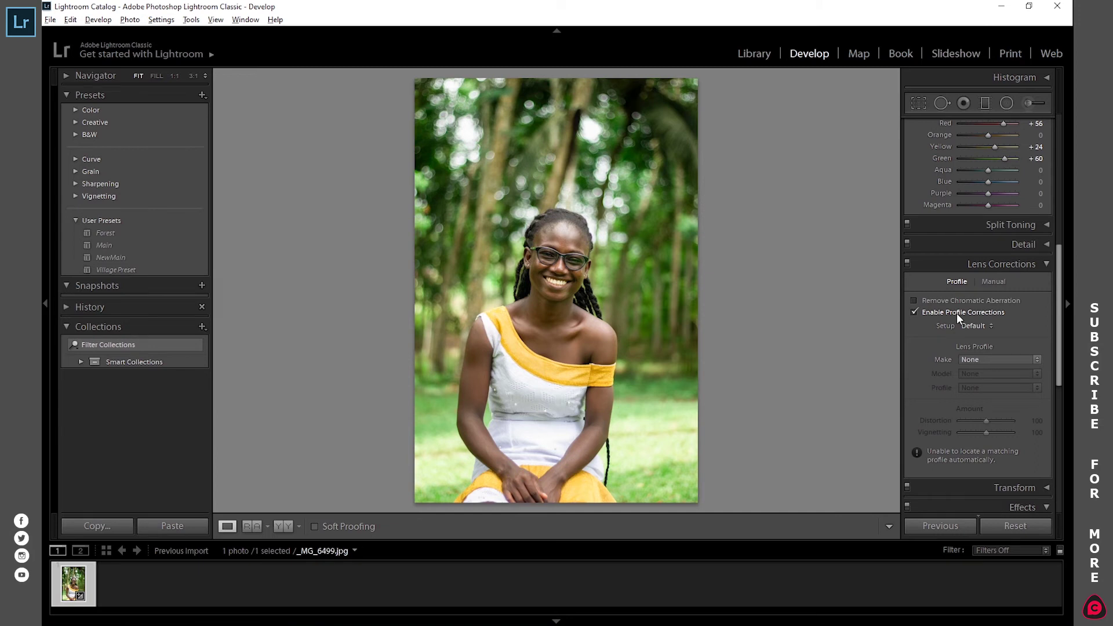
left_click(947, 264)
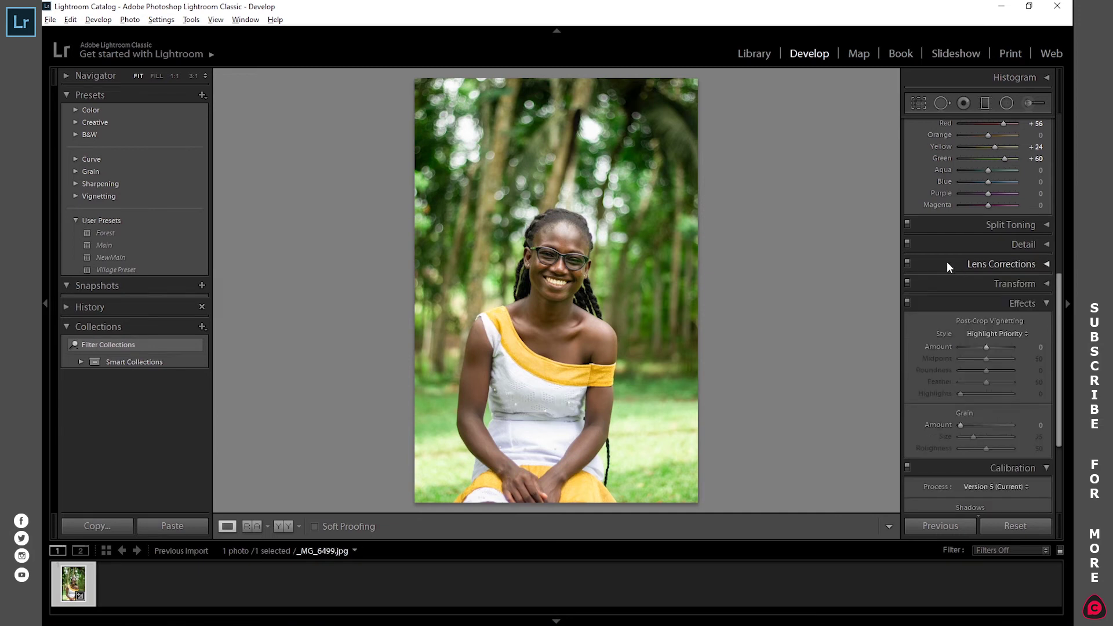
scroll(907, 265, "down", 3)
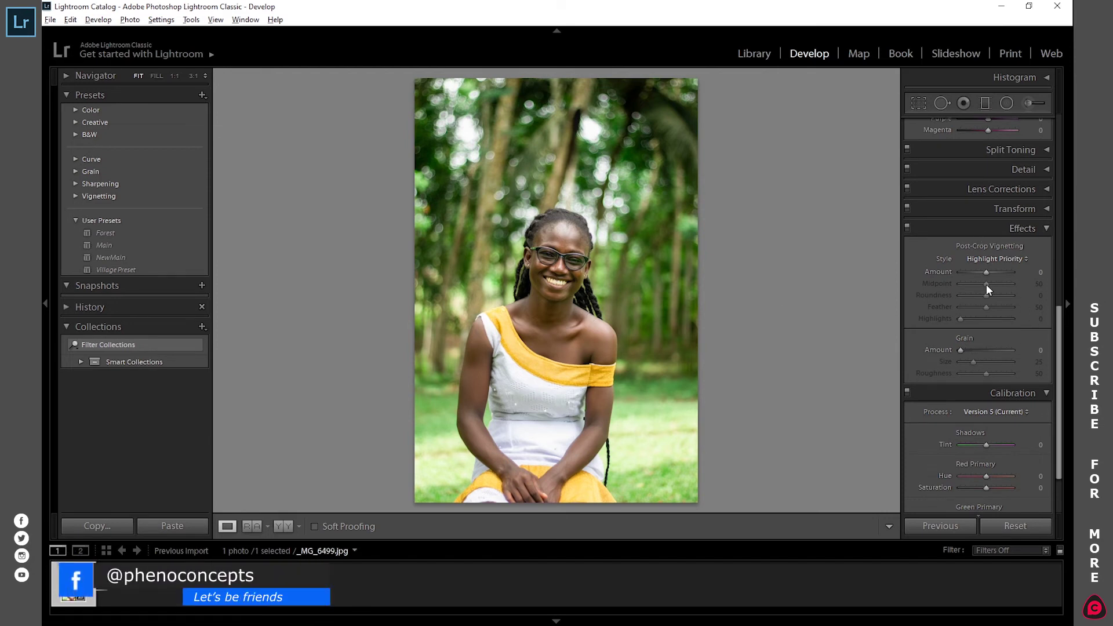
scroll(997, 307, "down", 3)
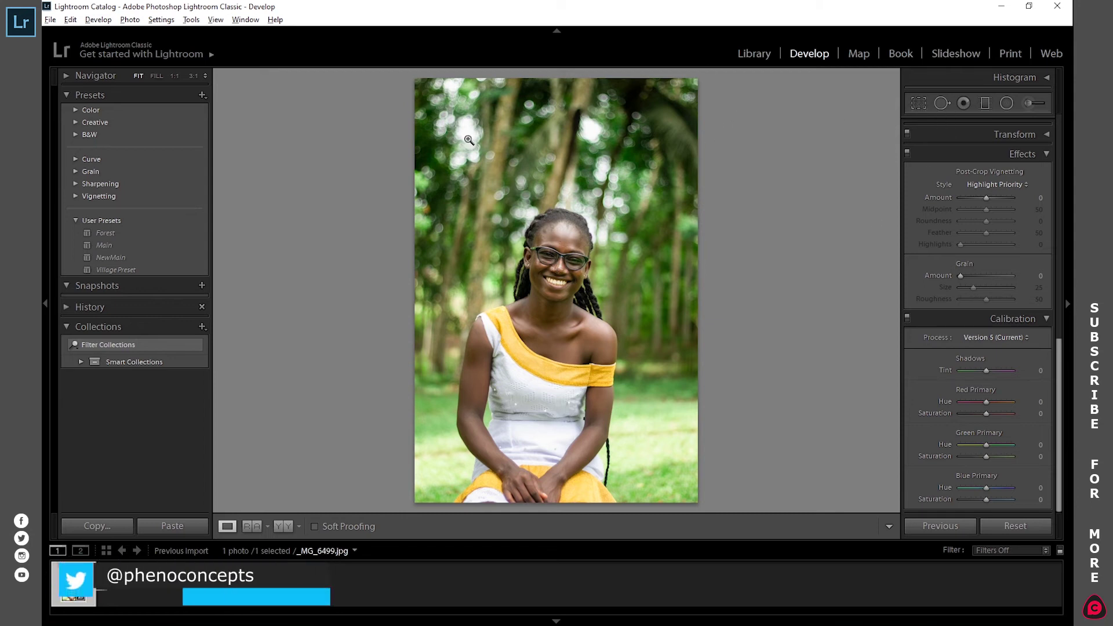
Trim the top of the photo with the Crop Overlay tool and apply the crop.
left_click(918, 103)
left_click_drag(555, 77, 559, 115)
left_click(1031, 223)
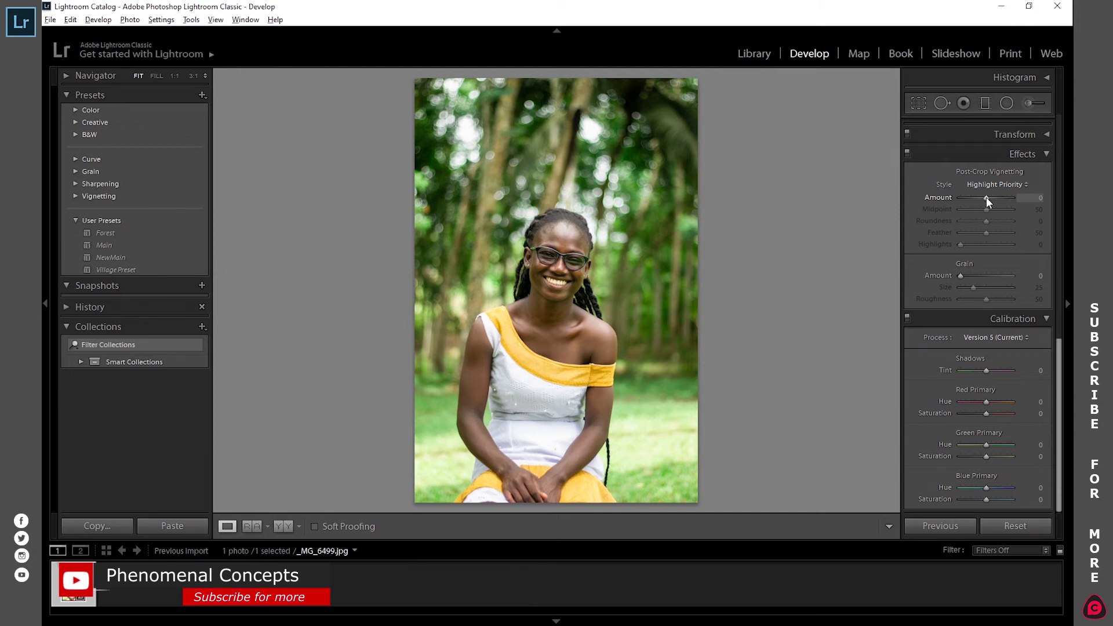
Try a −43 post-crop vignette, undo it, and return to the Crop Overlay tool.
left_click_drag(986, 197, 975, 196)
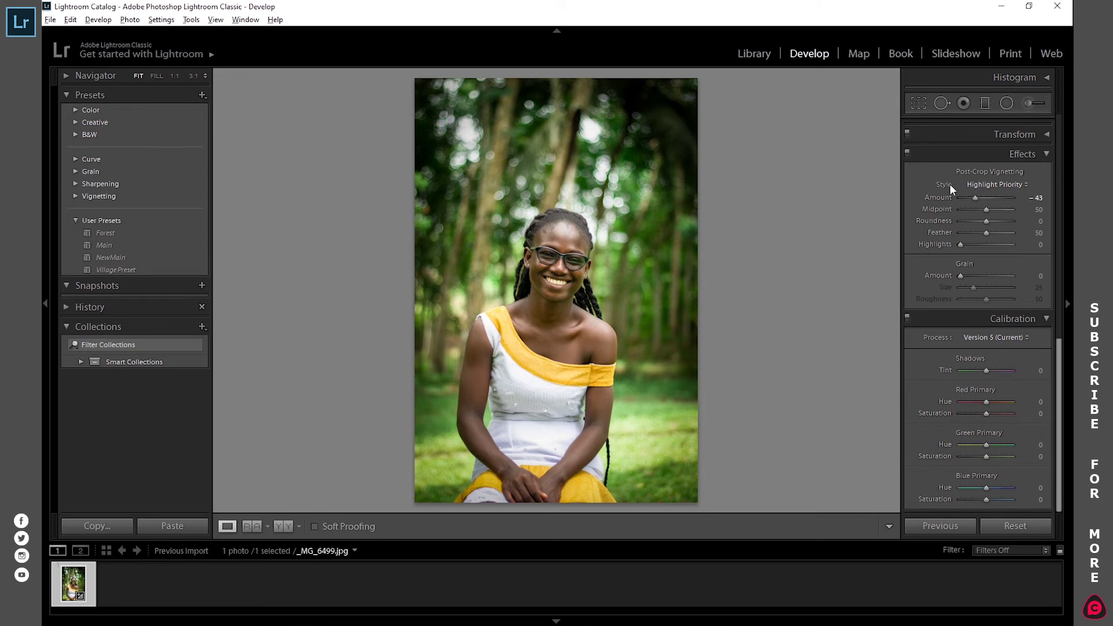
key("ctrl+z")
left_click(918, 104)
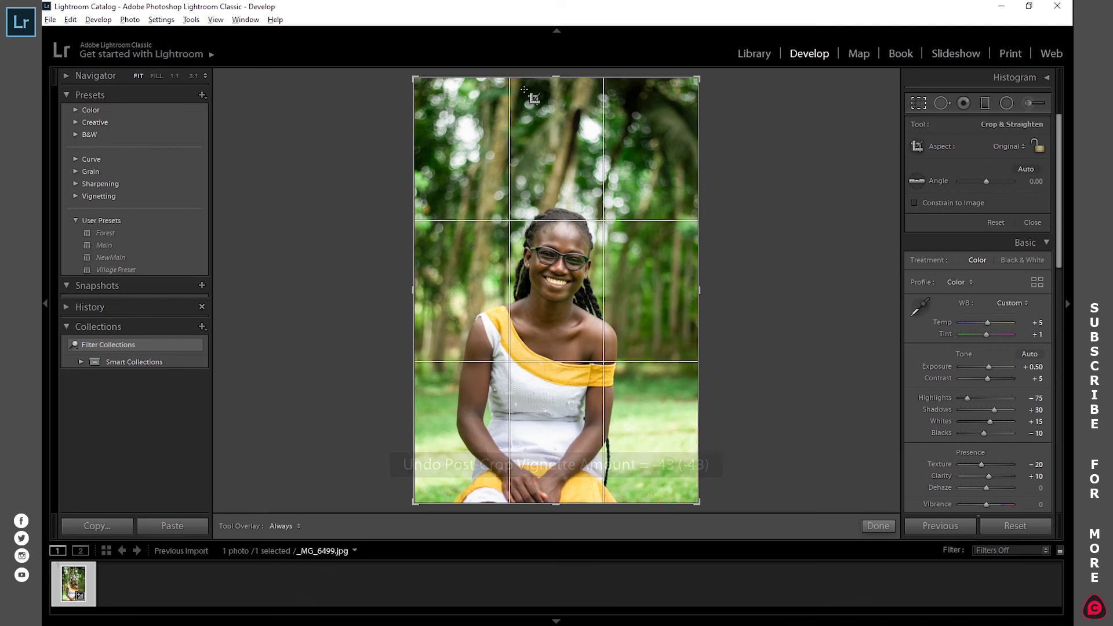
Lower the crop's top edge to trim the trees above her head, then apply the crop.
left_click_drag(553, 77, 553, 111)
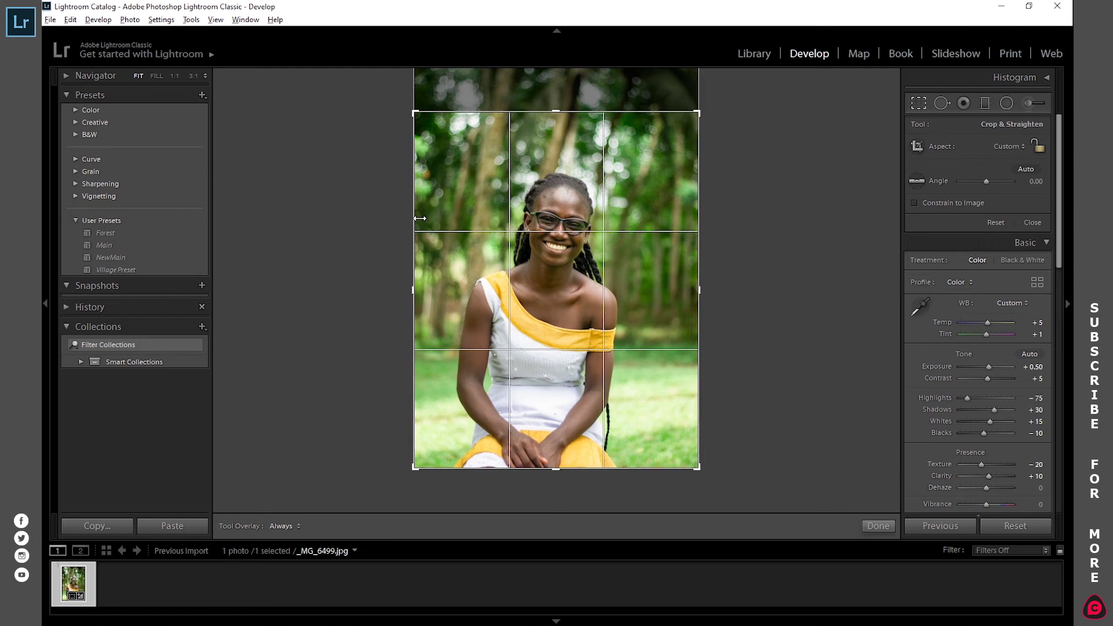
key("ctrl+z")
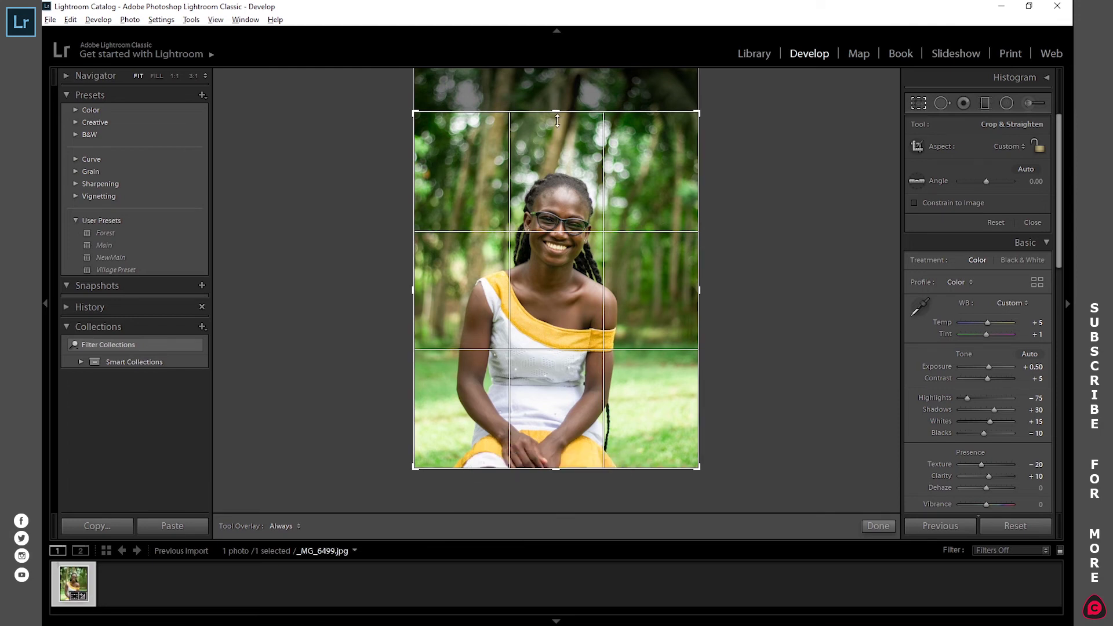
left_click_drag(557, 114, 557, 140)
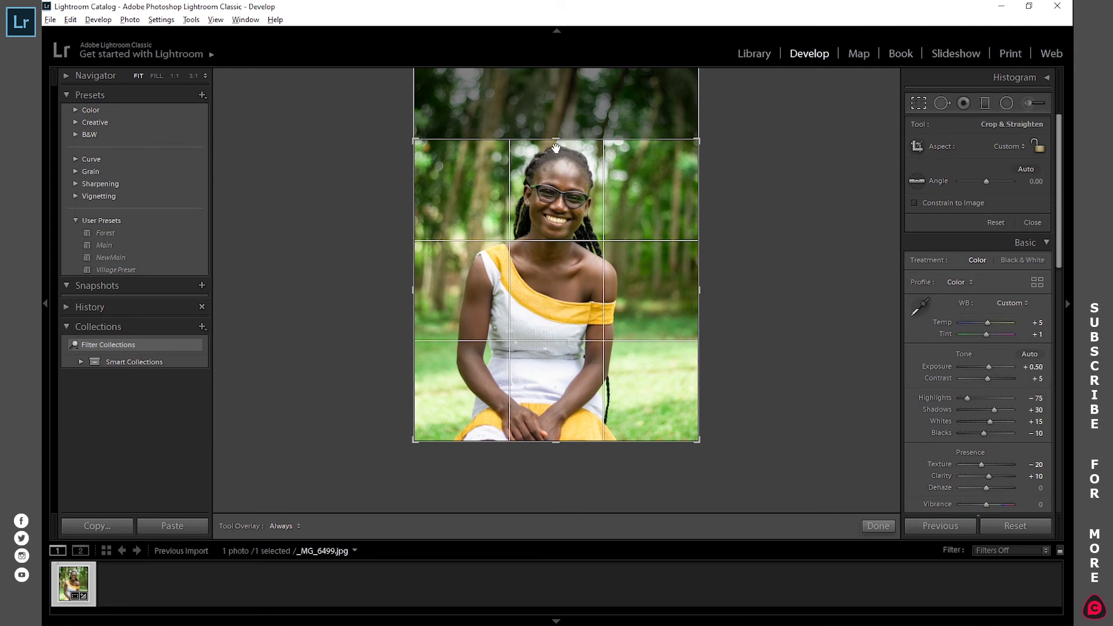
left_click_drag(559, 141, 557, 116)
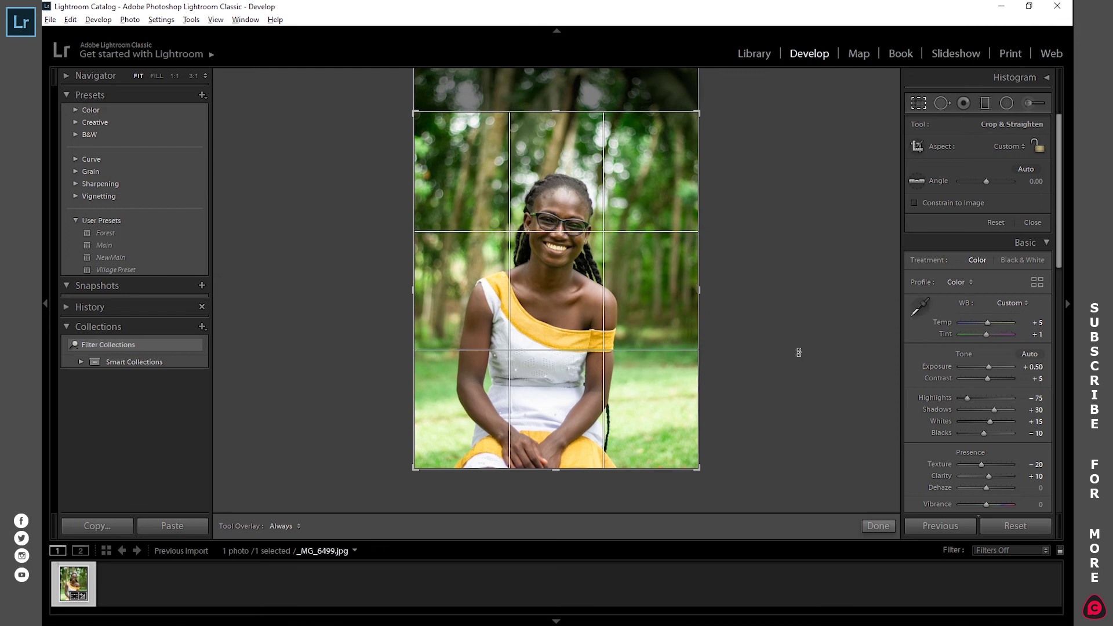
left_click(877, 525)
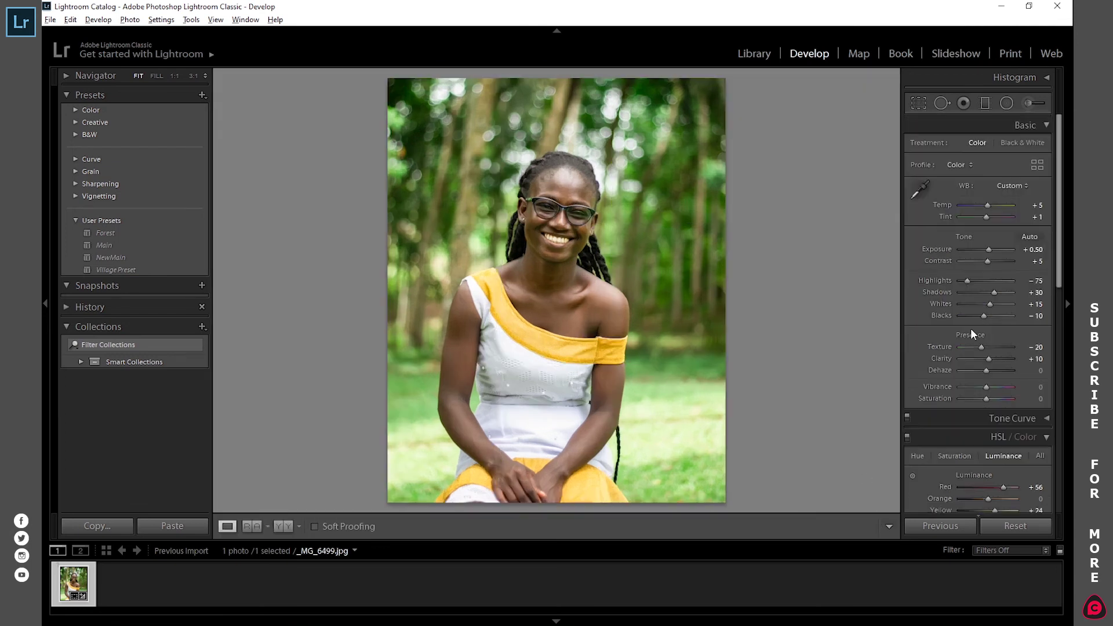
Set the post-crop vignette Amount to −10 and Midpoint to 100.
scroll(1009, 364, "down", 10)
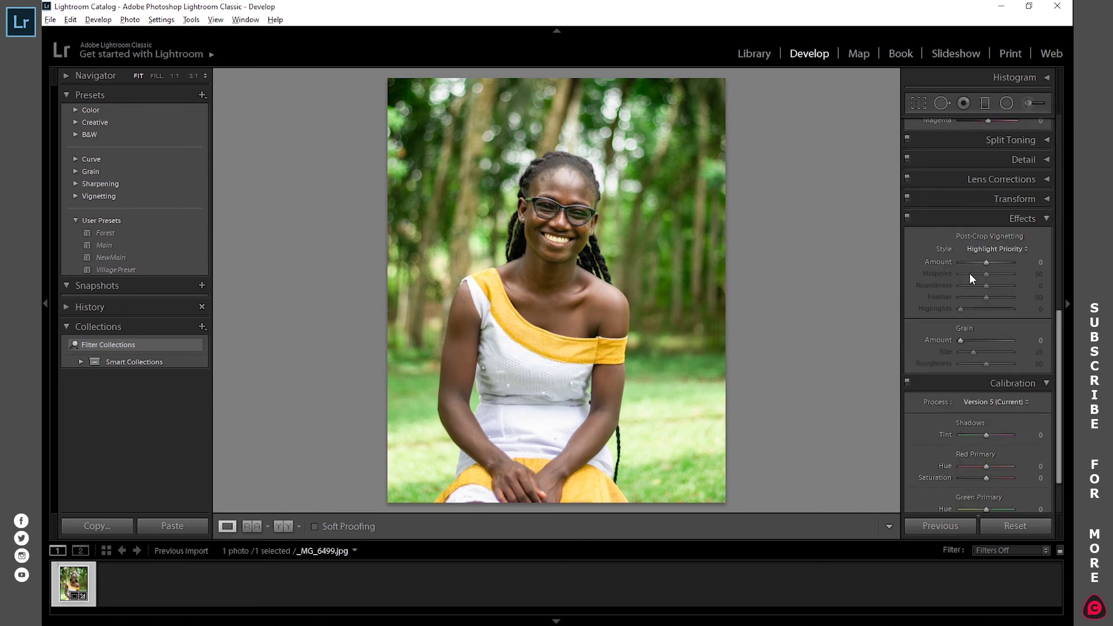
left_click_drag(986, 261, 983, 262)
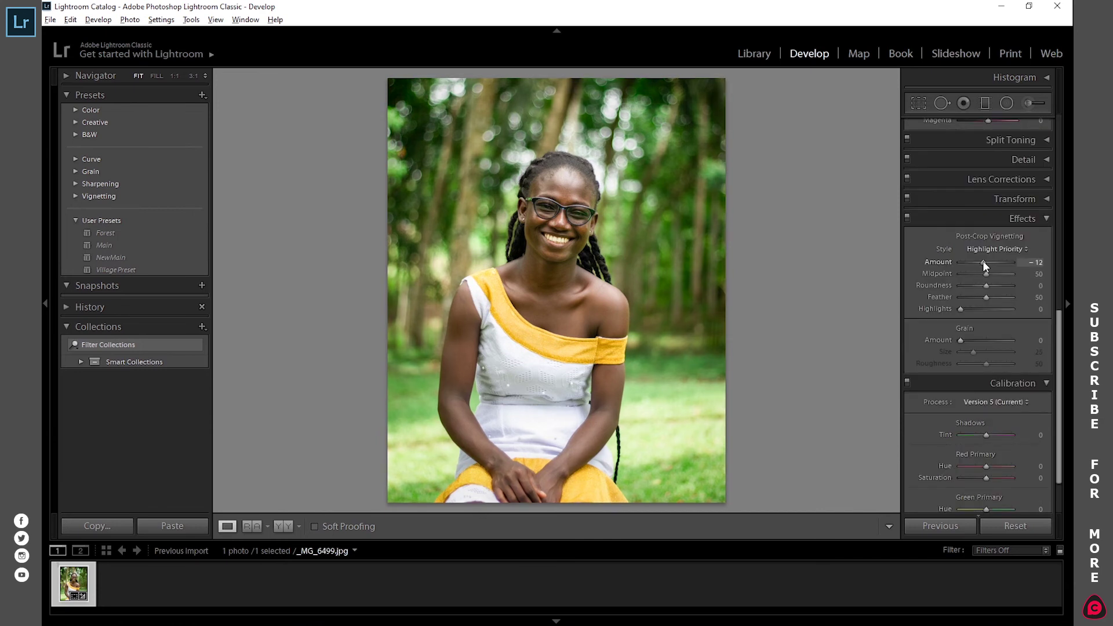
left_click(1035, 262)
type("0-10")
left_click_drag(986, 270, 978, 294)
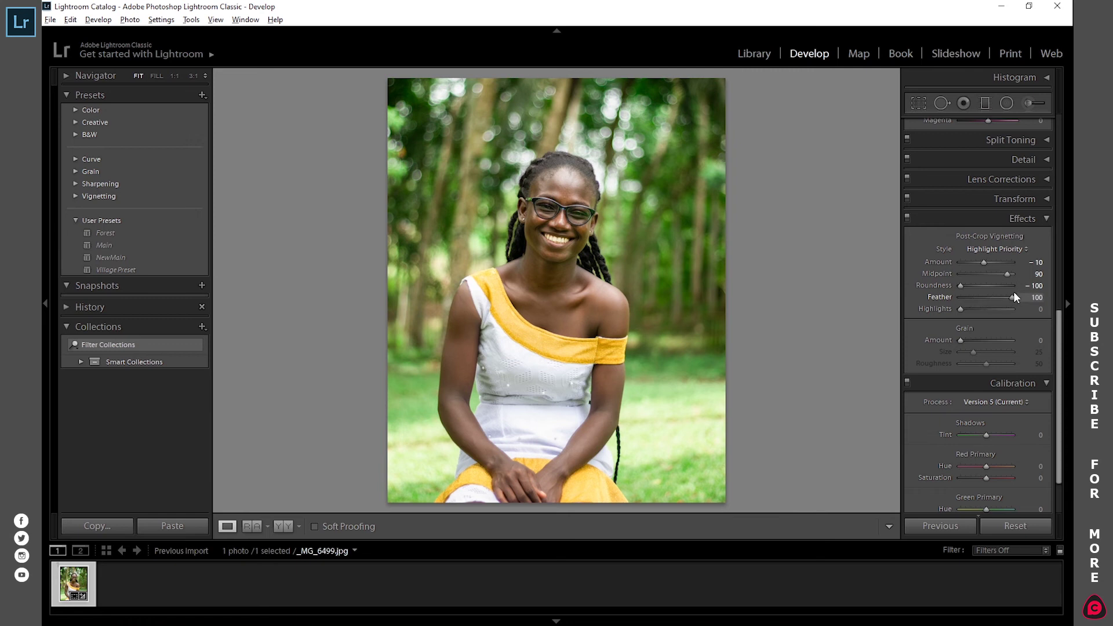
left_click_drag(1007, 274, 1021, 277)
scroll(961, 307, "down", 2)
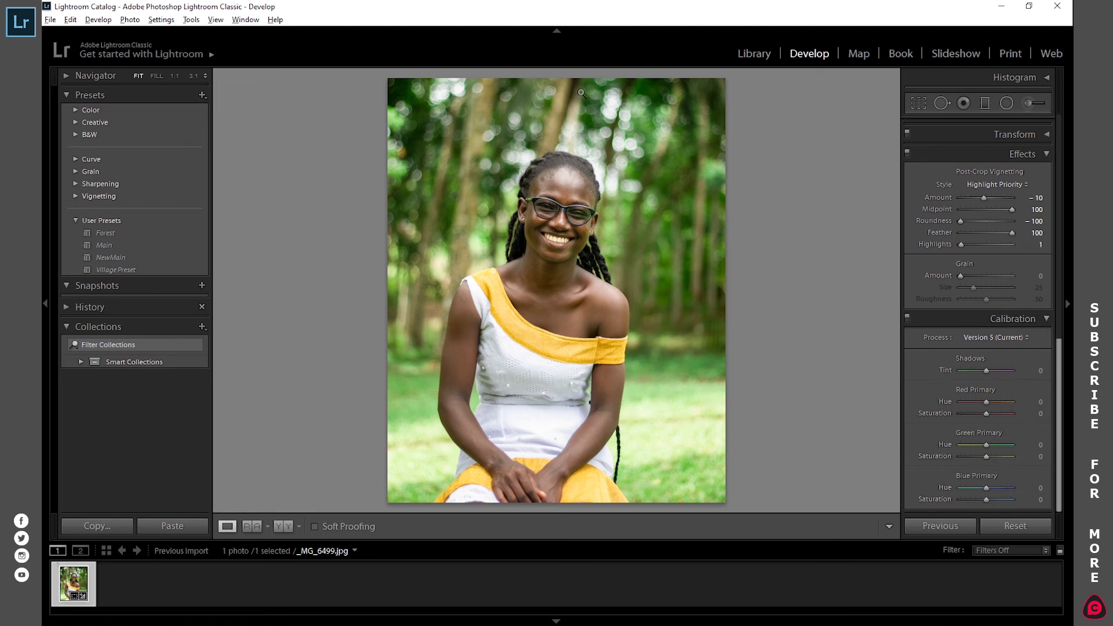
Set Calibration Blue Primary hue to −10 and Red Primary saturation to −10.
left_click(1039, 487)
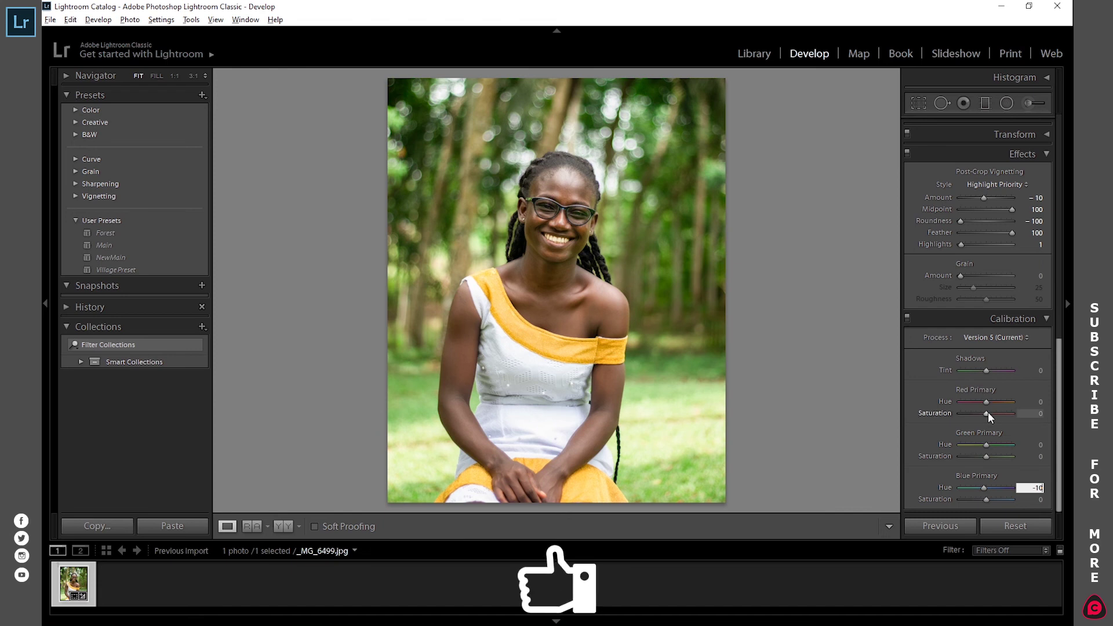
left_click_drag(987, 413, 983, 415)
left_click(1037, 414)
type("-10")
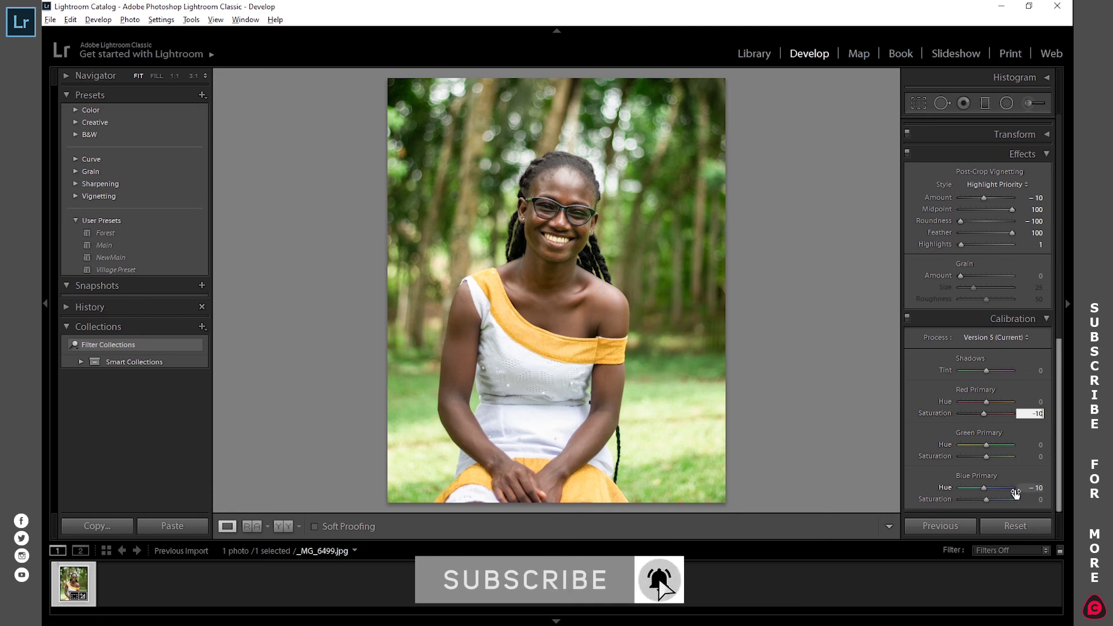
left_click(987, 443)
Set Green Primary hue to +30 and show the Before/After view side by side.
left_click_drag(988, 443, 989, 443)
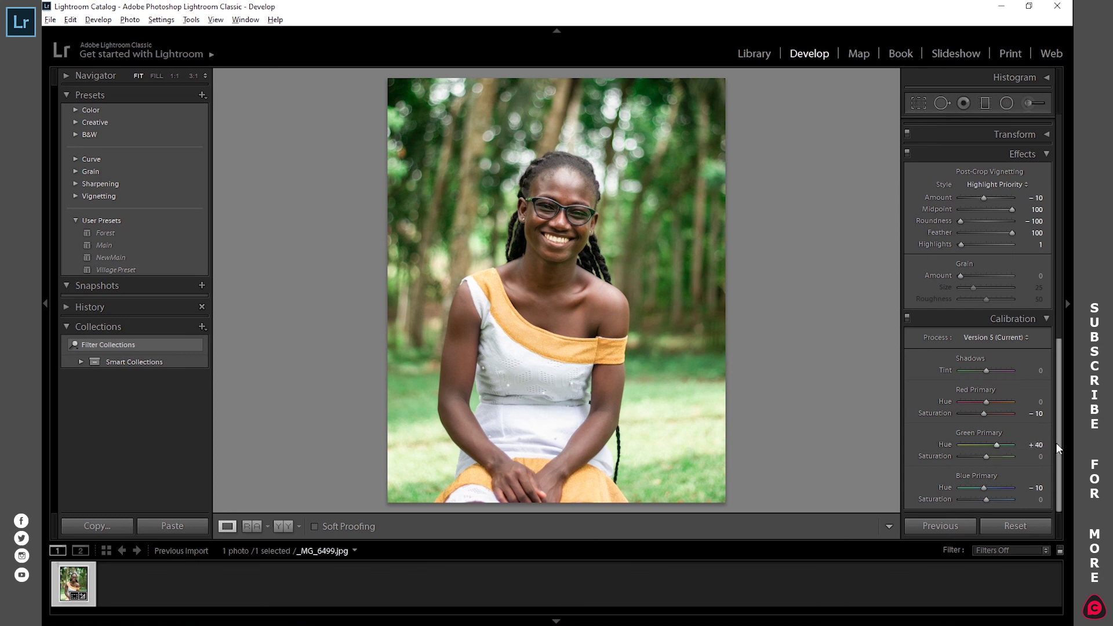
left_click(1035, 444)
type("30")
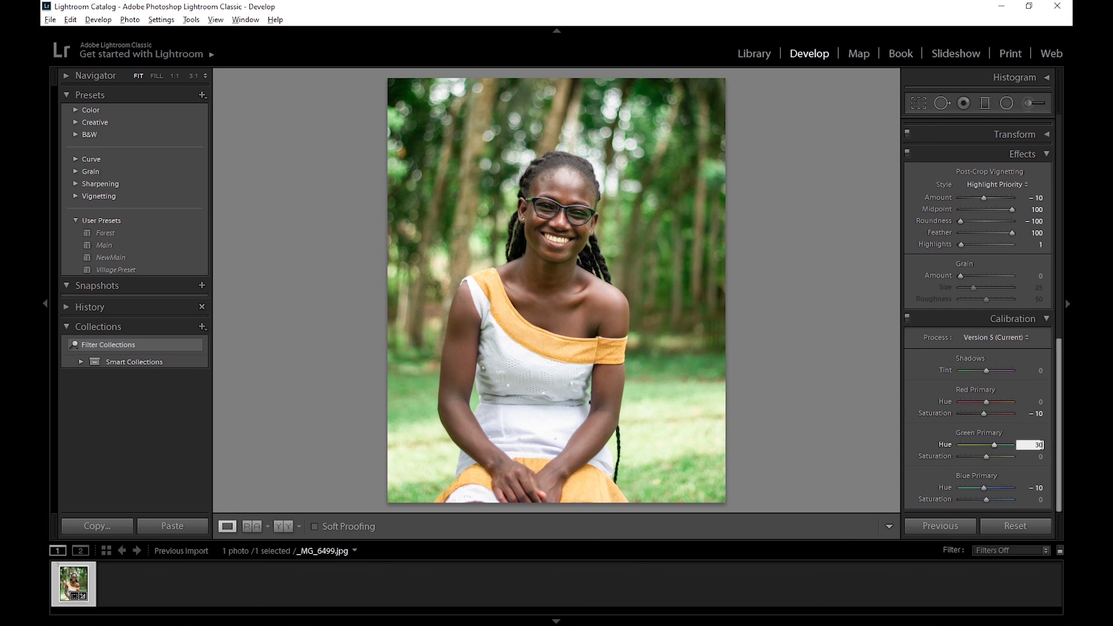
key("Return")
left_click(286, 530)
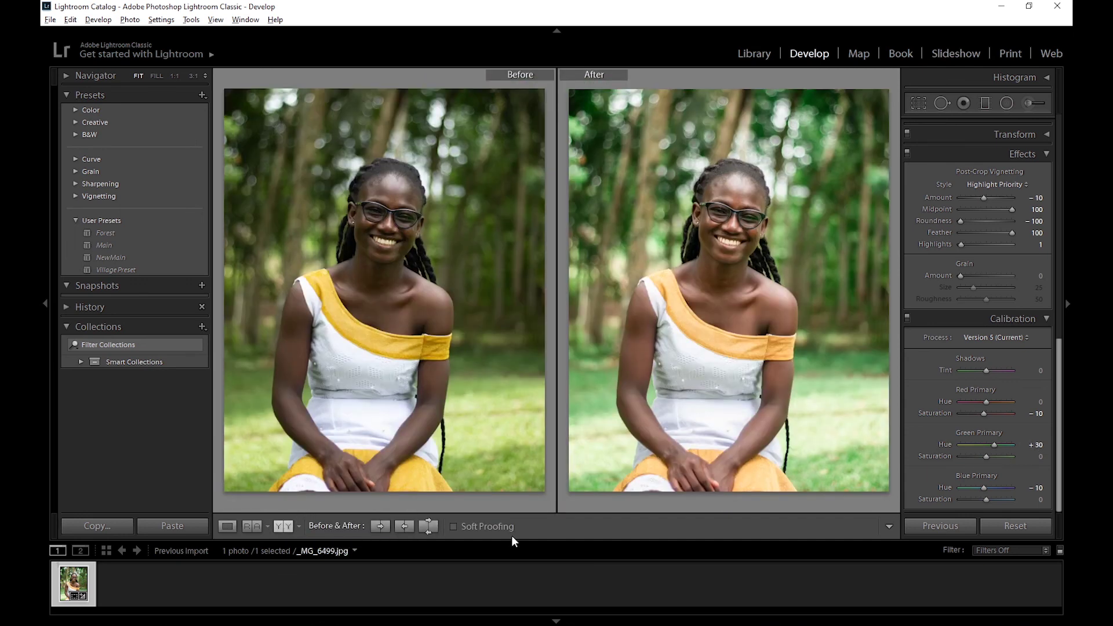